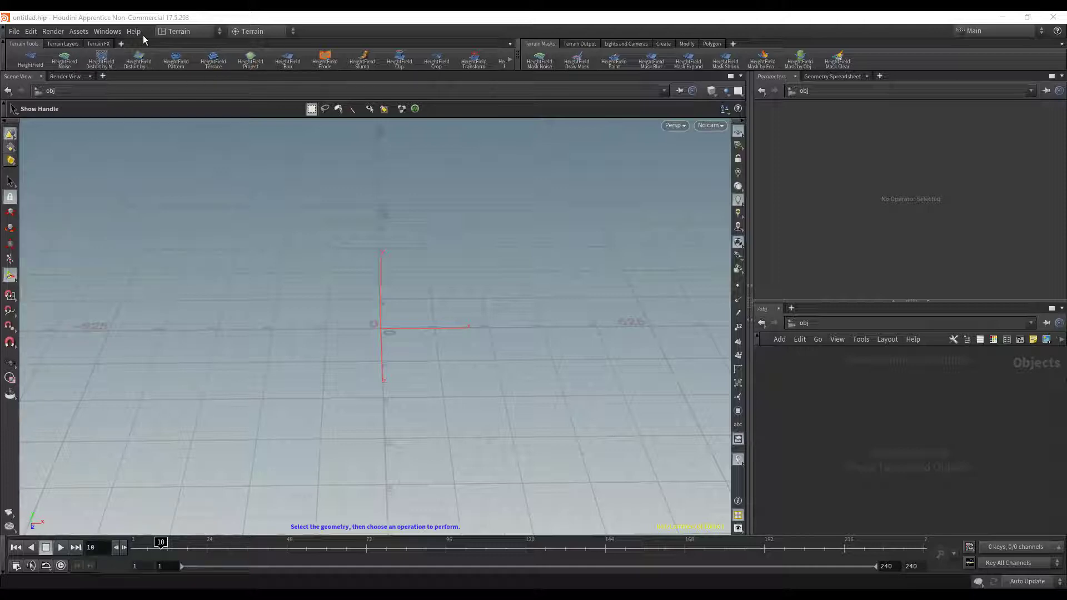
- Create a HeightField terrain and enter its geometry network, repositioning the heightfield node higher
click(32, 64)
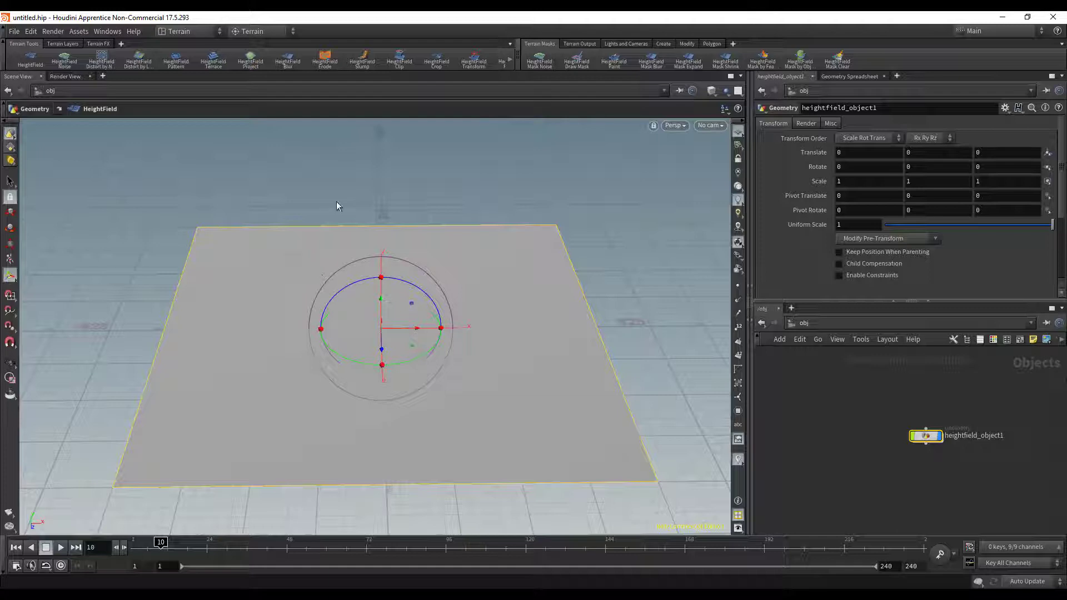
double_click(925, 435)
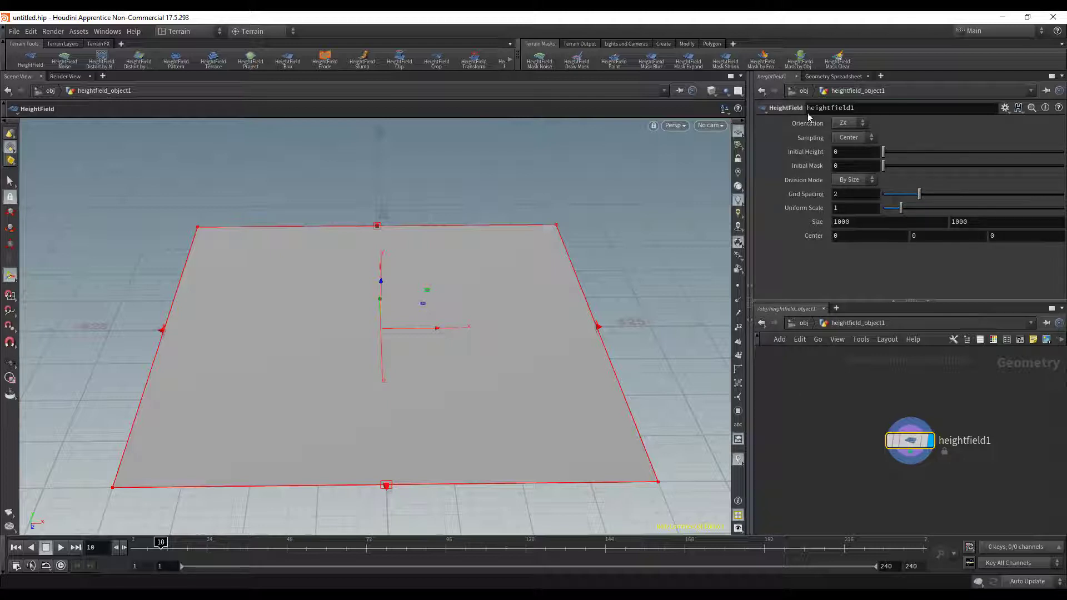
drag(910, 442, 908, 408)
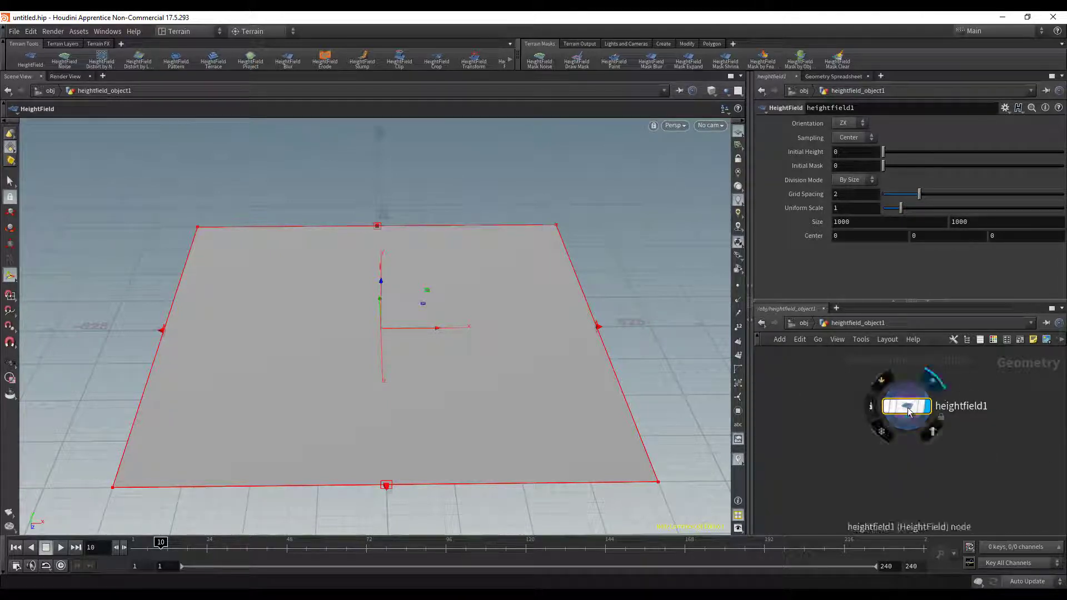
key(Tab)
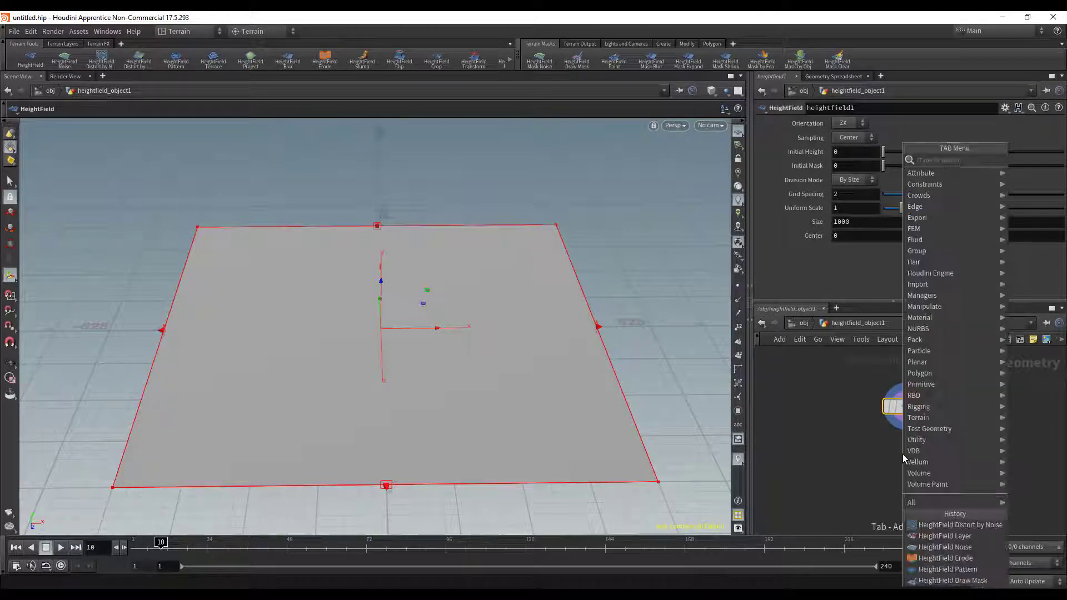
text(noi)
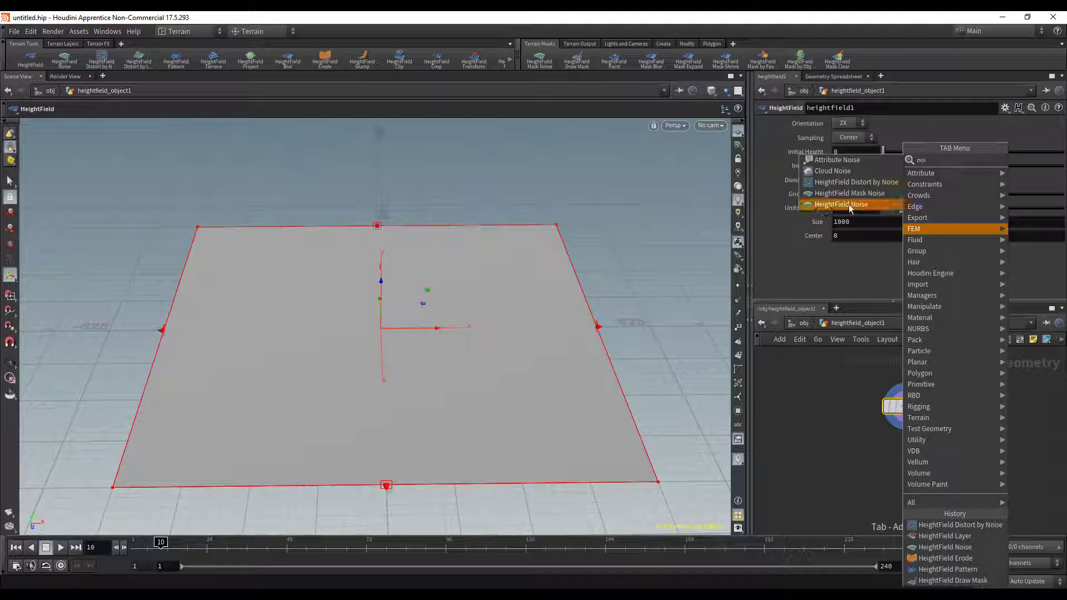
click(861, 361)
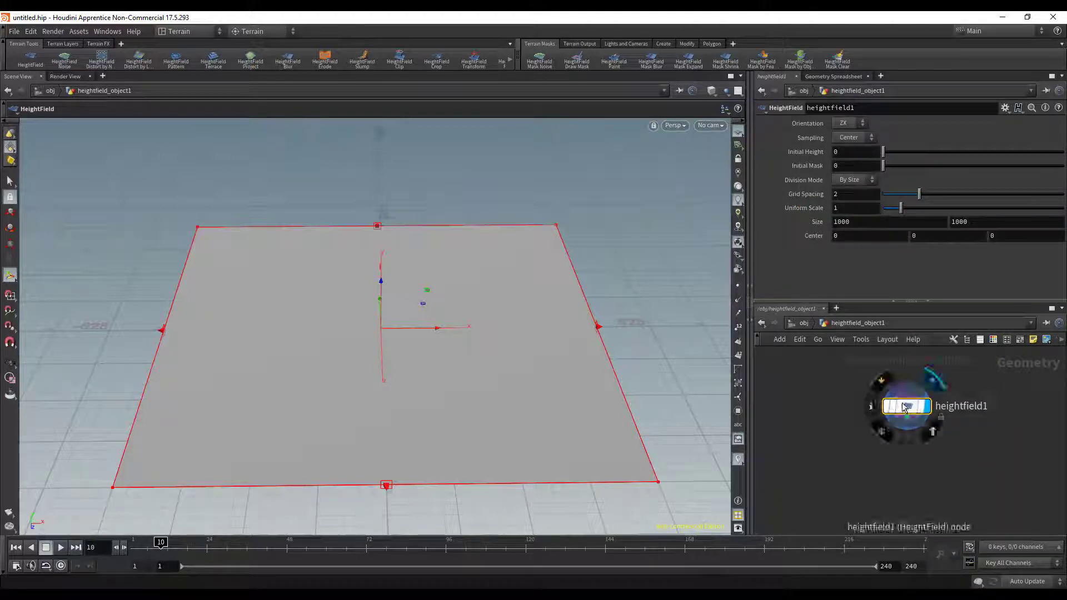
- Add a HeightField Noise node after the base heightfield
click(68, 65)
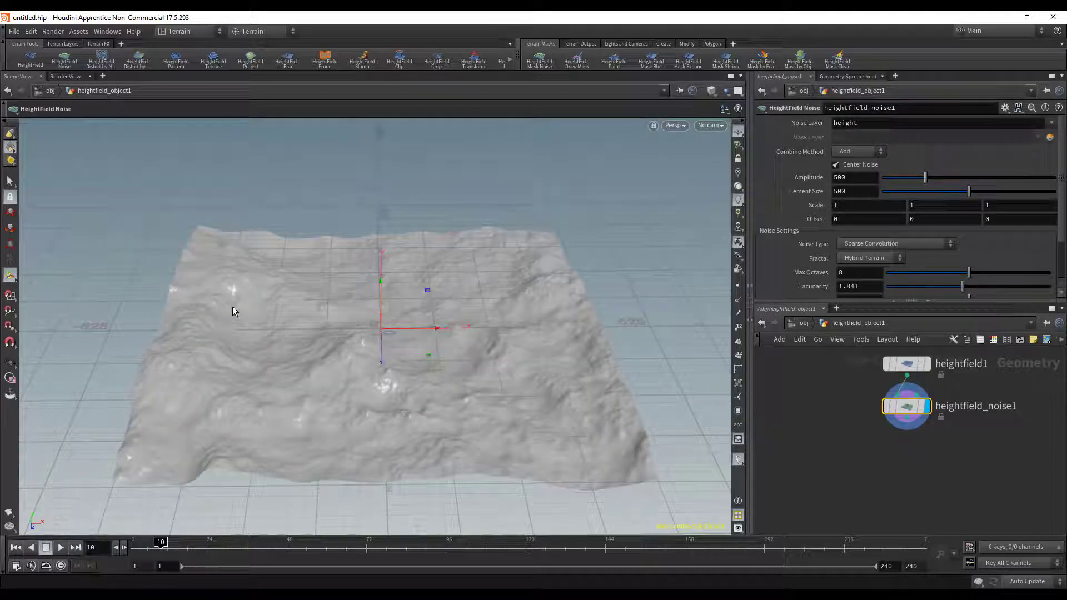
key(Escape)
drag(443, 336, 370, 331)
key(Return)
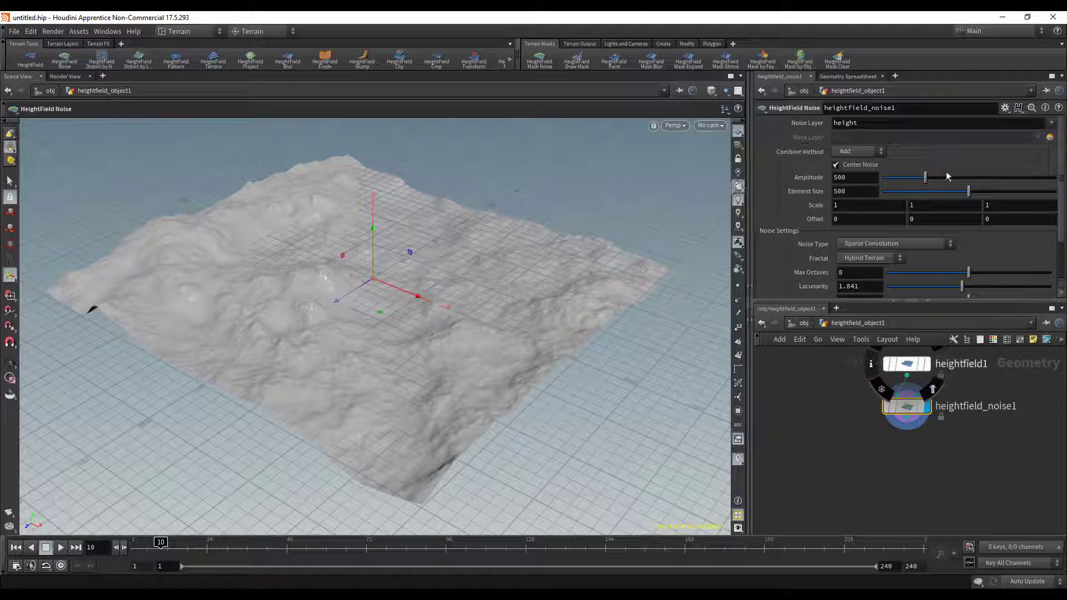
- Set the HeightField Noise node's noise type to Worley (cellular) F1
scroll(872, 172, down, 3)
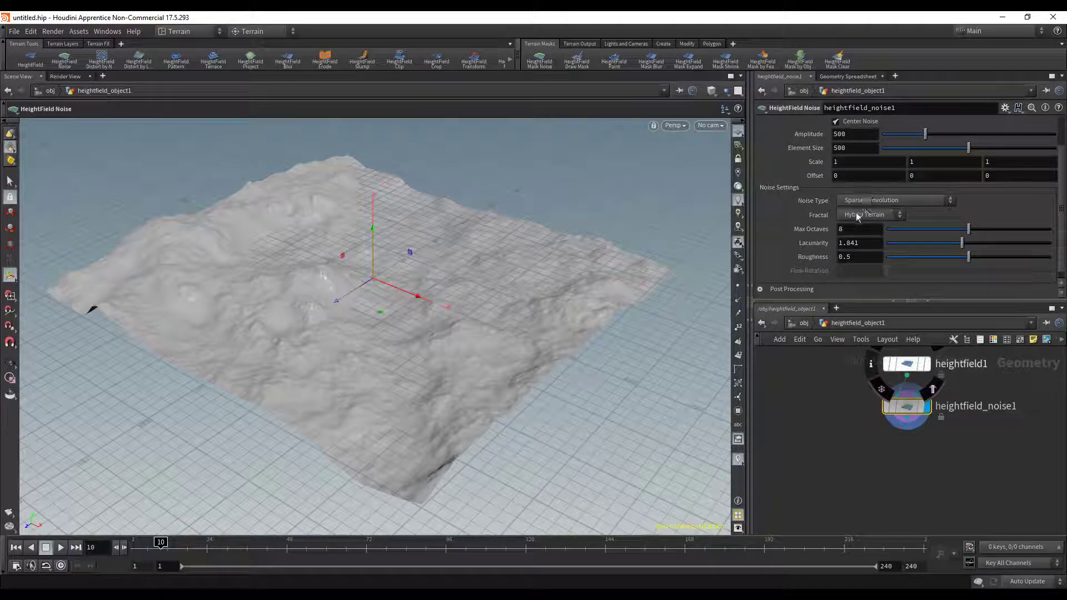
click(889, 200)
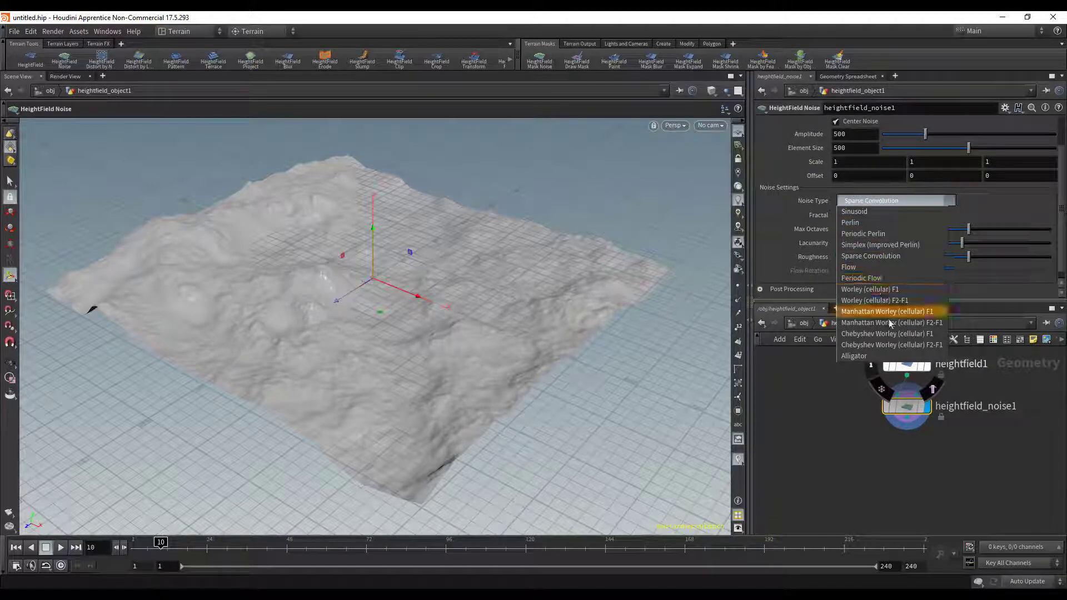
click(891, 293)
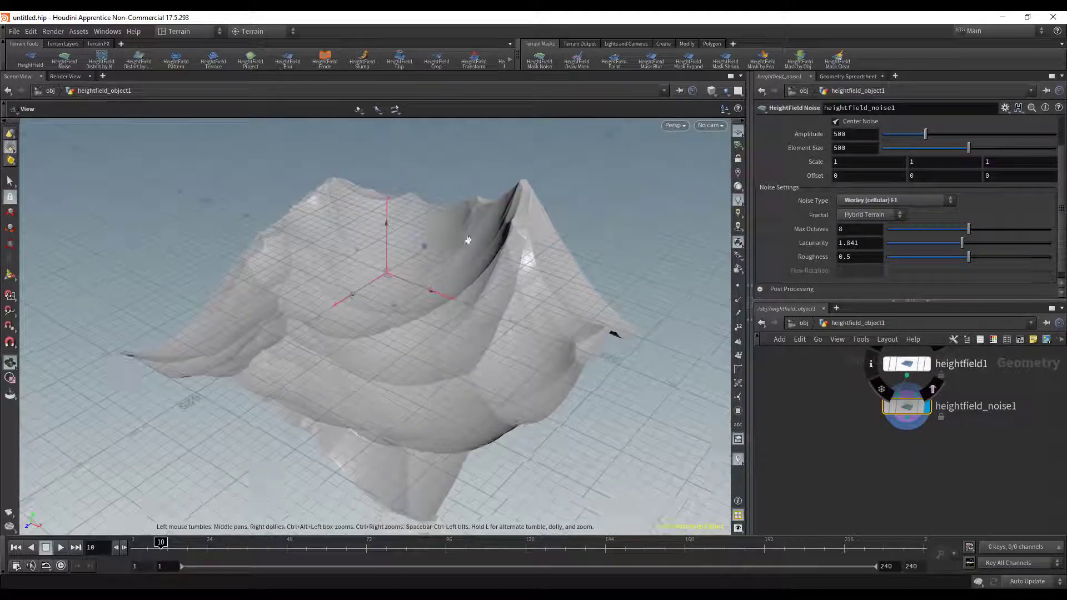
- Hide the viewport's reference grid to view the terrain without it, and show the grid again
click(739, 132)
alt+drag(322, 212, 440, 220)
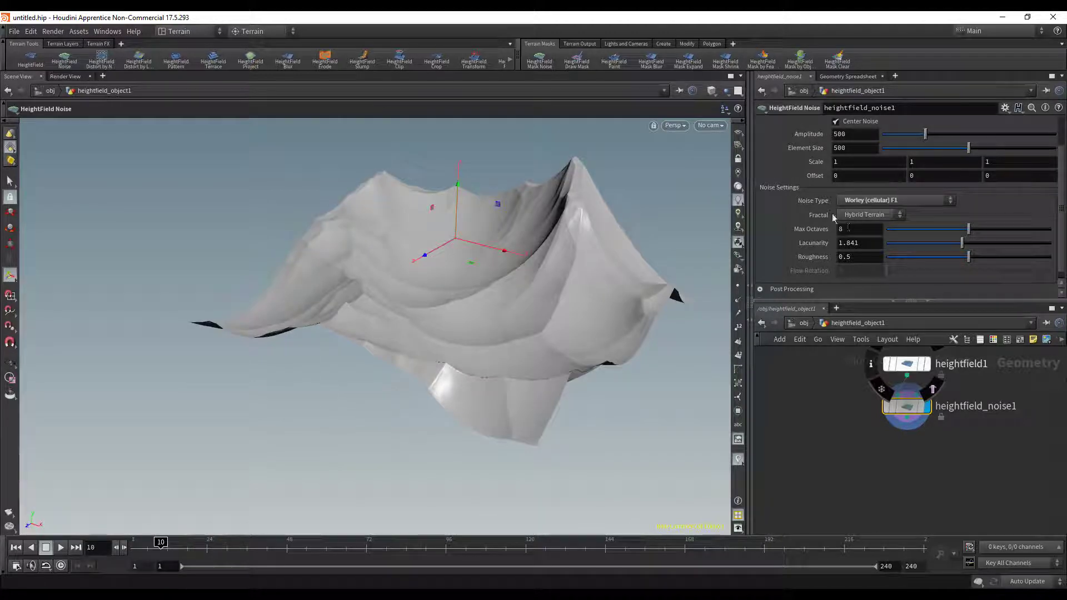
click(739, 133)
alt+drag(581, 234, 548, 267)
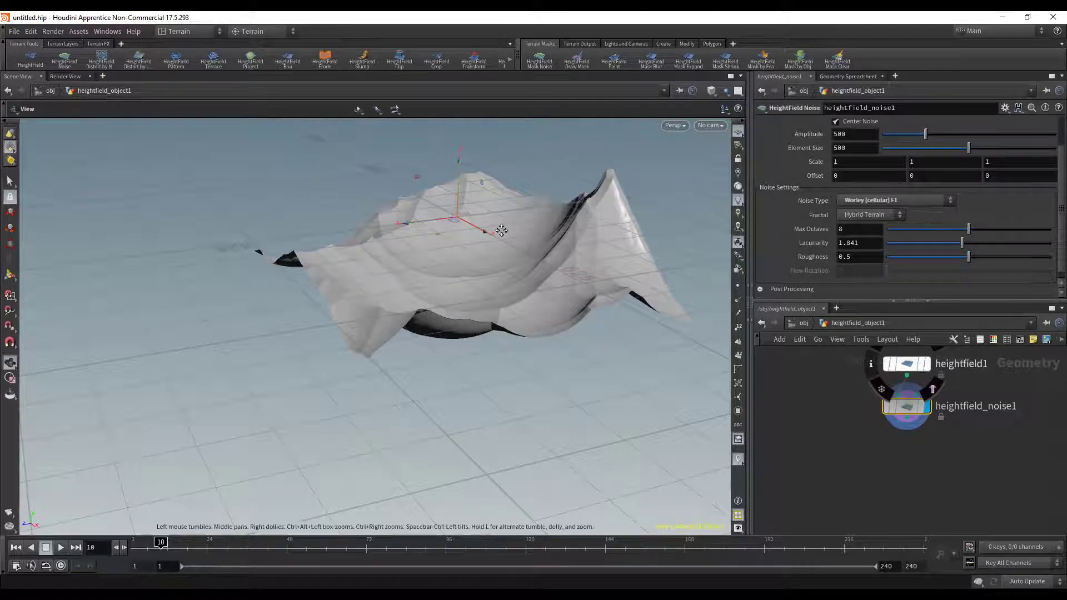
- Turn off Center Noise for the HeightField Noise node
alt+drag(486, 240, 502, 248)
scroll(796, 246, up, 3)
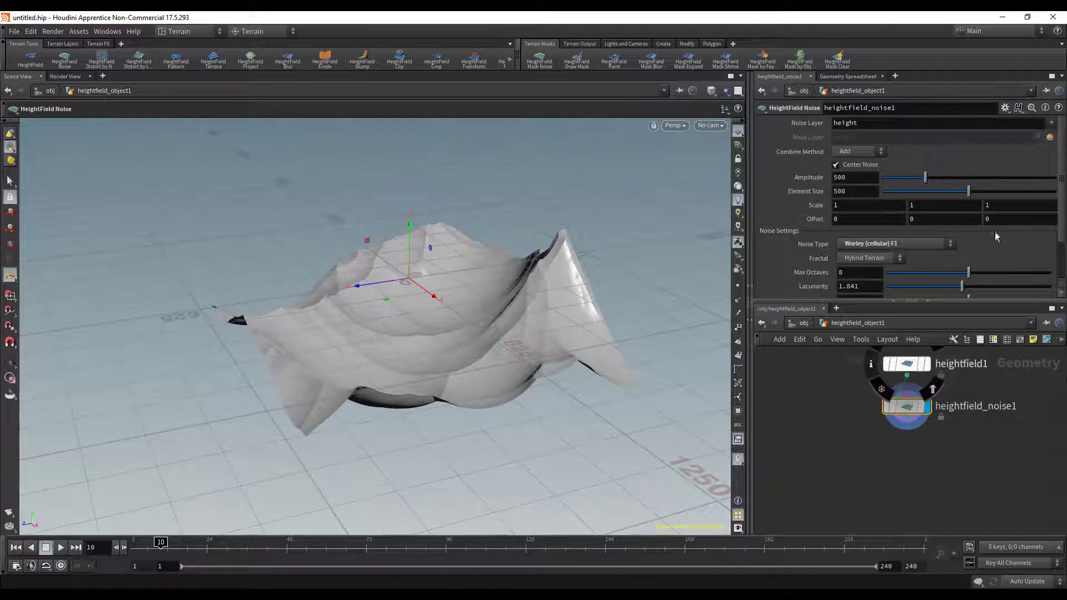
click(852, 166)
- Examine the uncentred Worley terrain from several angles, checking its height relative to the ground grid
alt+drag(492, 305, 449, 378)
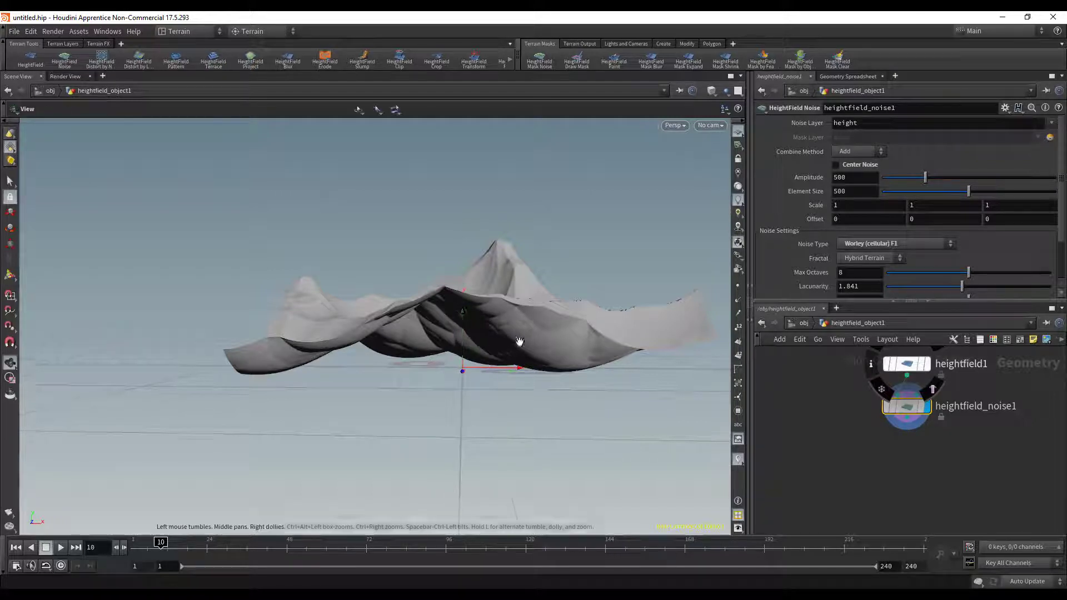
alt+drag(519, 341, 614, 374)
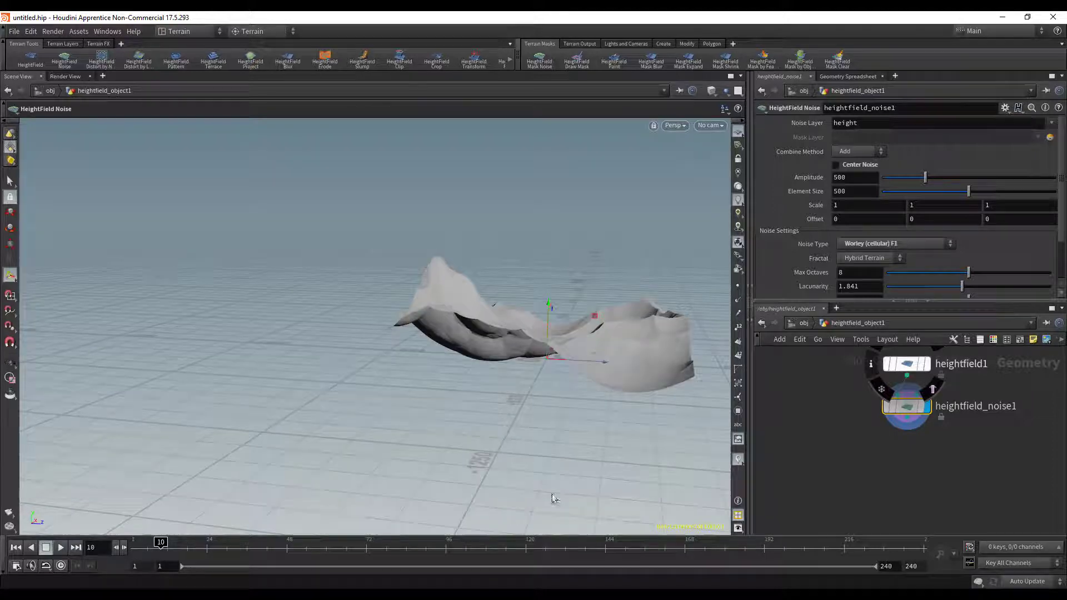
alt+drag(551, 457, 466, 389)
alt+right_drag(465, 389, 529, 352)
alt+drag(528, 352, 434, 407)
alt+right_drag(434, 407, 478, 395)
alt+middle_drag(478, 395, 472, 367)
alt+drag(472, 367, 433, 374)
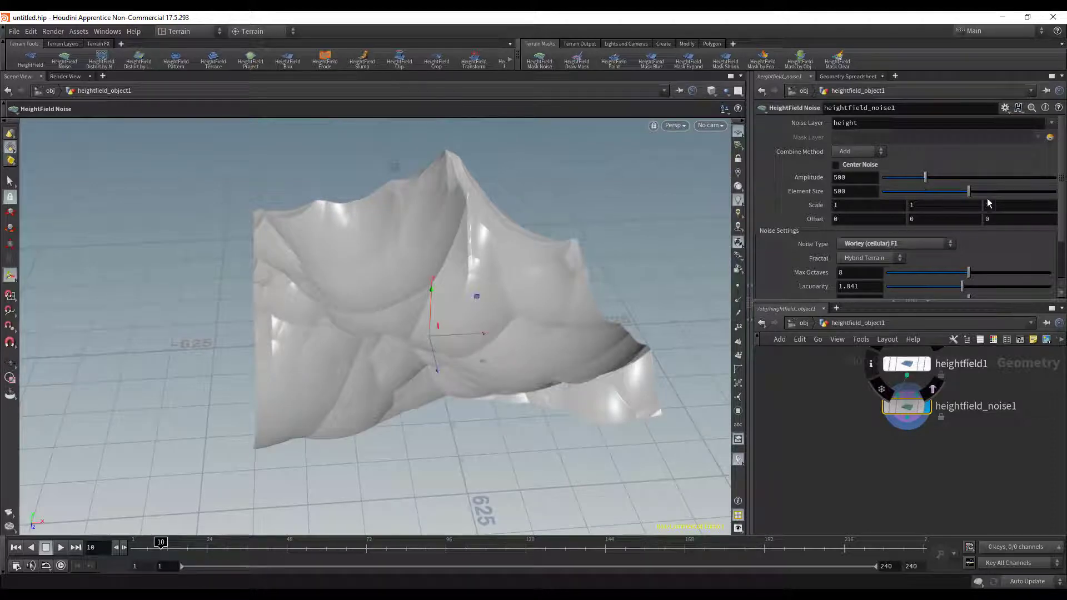
- Set the terrain noise's Element Size to 622
drag(970, 195, 989, 195)
alt+right_drag(418, 236, 248, 240)
alt+drag(247, 240, 302, 246)
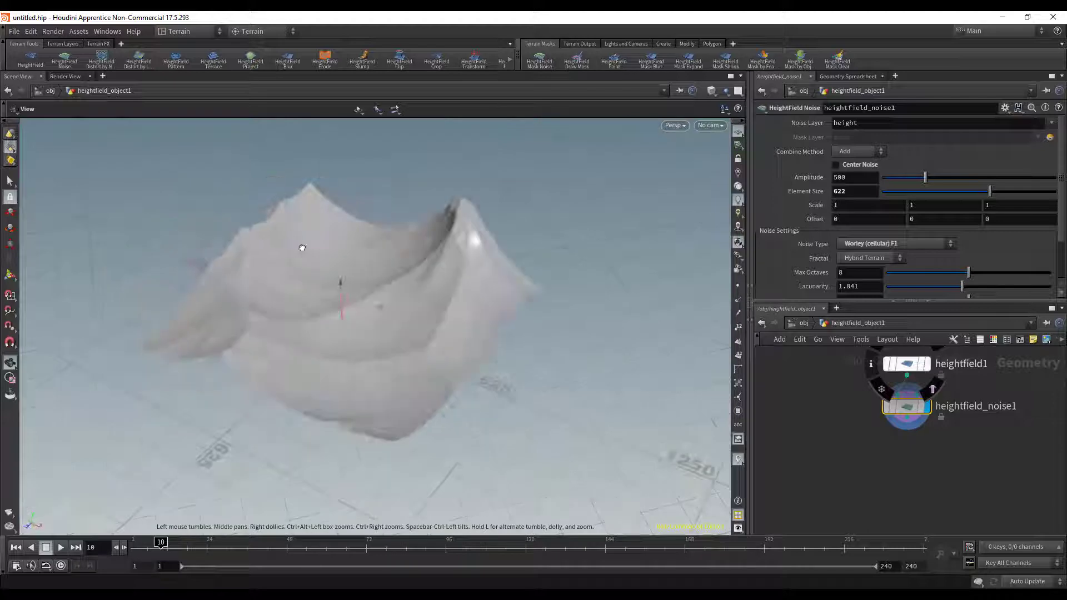
alt+right_drag(302, 246, 501, 247)
drag(501, 248, 545, 233)
- Set the terrain noise's Roughness to 0.763
scroll(920, 269, down, 3)
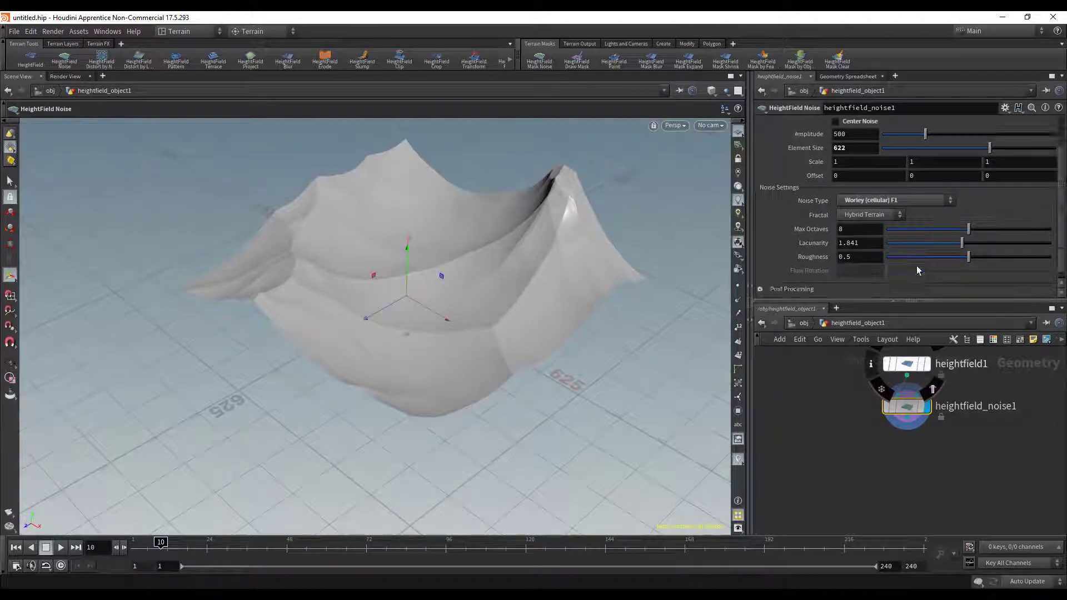
drag(969, 257, 1012, 259)
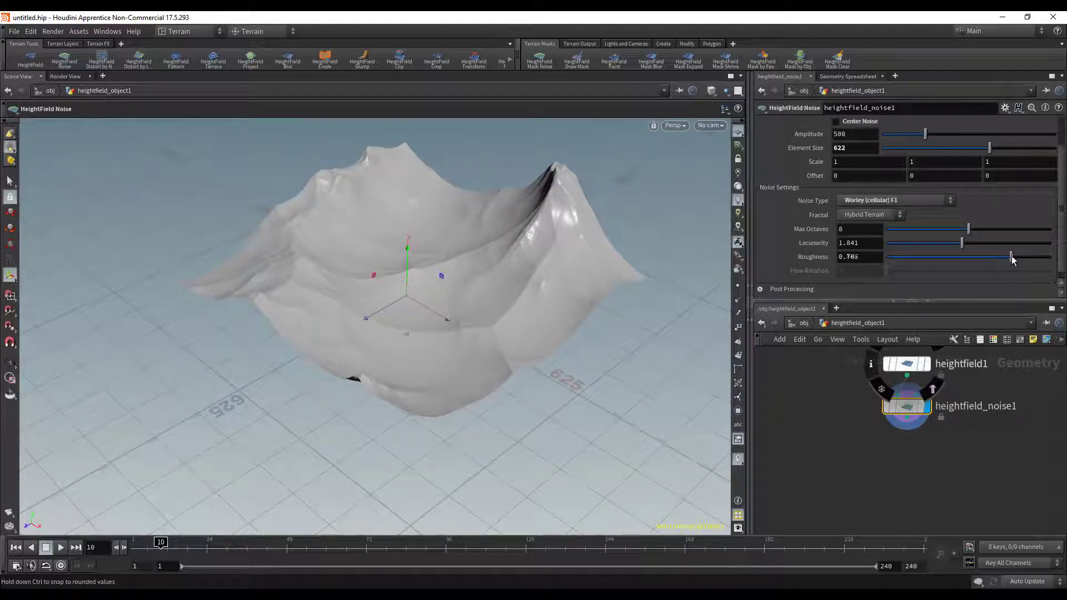
key(Escape)
drag(495, 257, 477, 290)
key(Return)
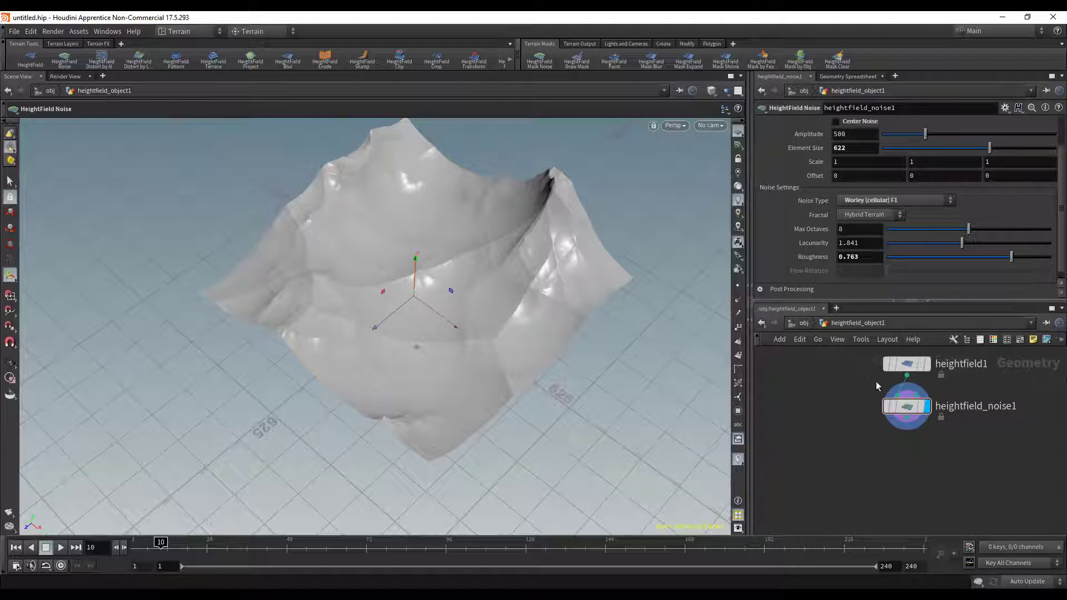
- Add a HeightField Distort by Noise node, wire it to the noise node's output and align it beneath that node
click(906, 406)
key(Tab)
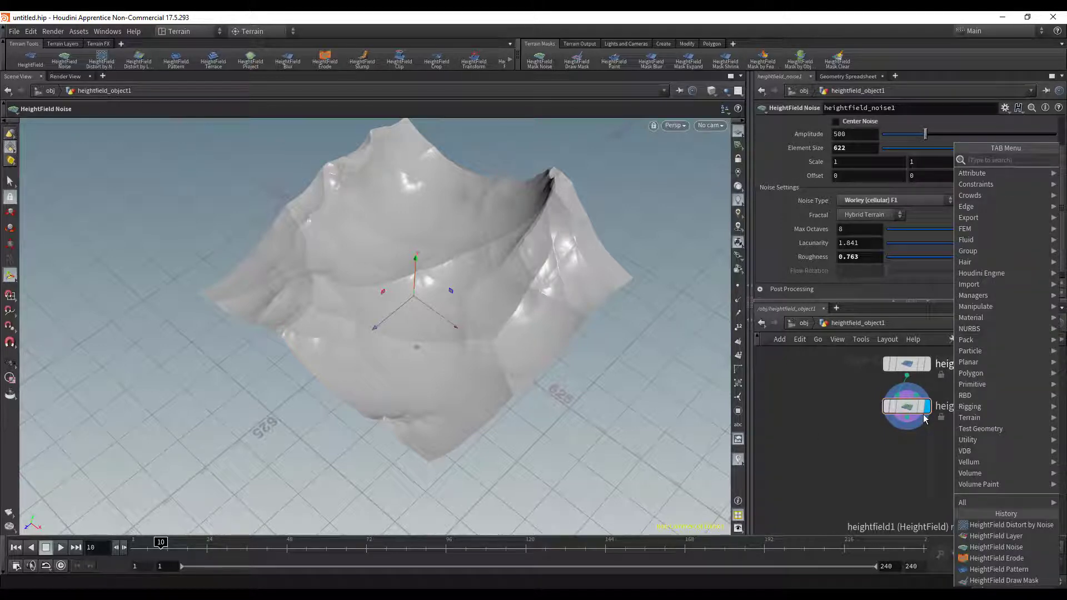
text(dis)
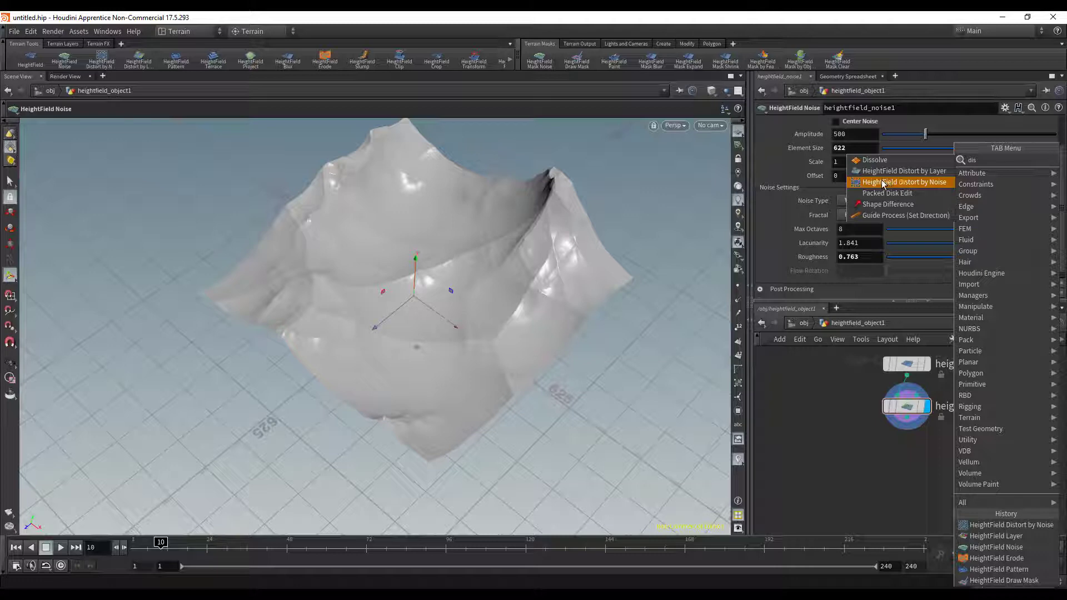
click(883, 183)
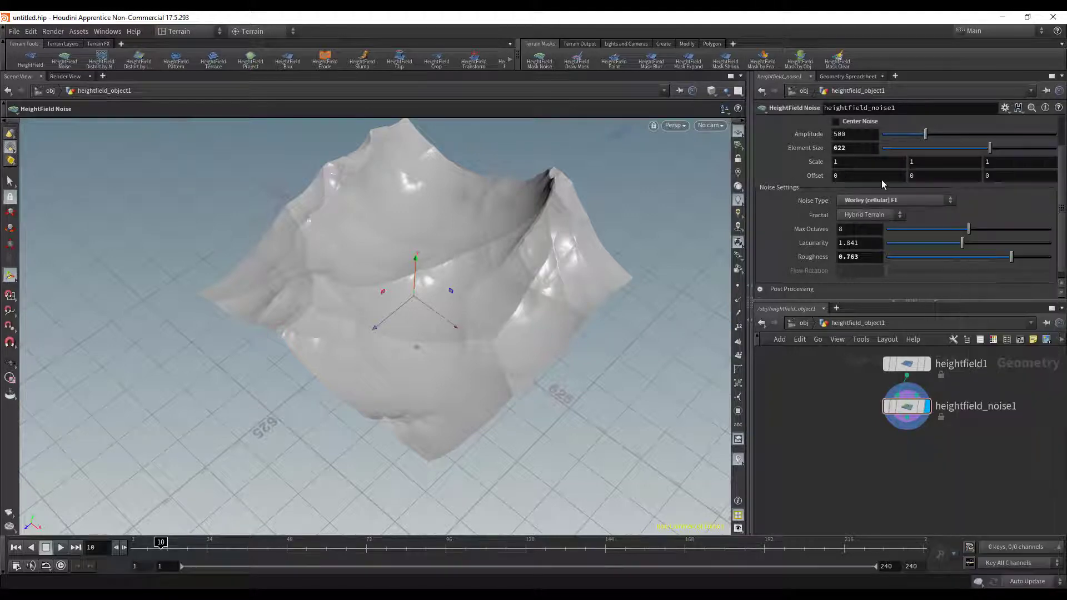
click(897, 474)
click(906, 429)
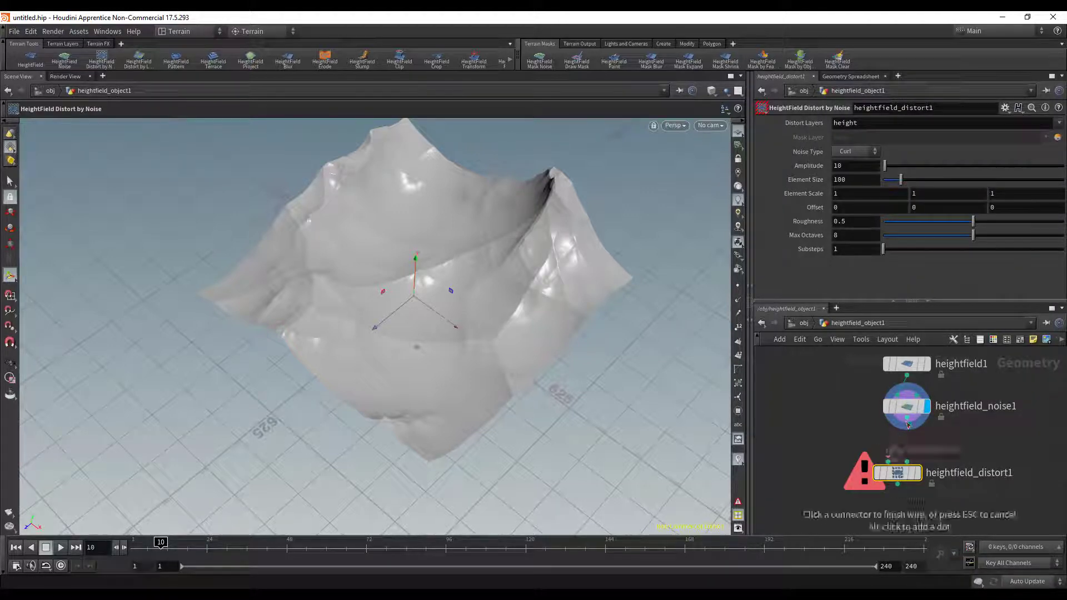
click(898, 473)
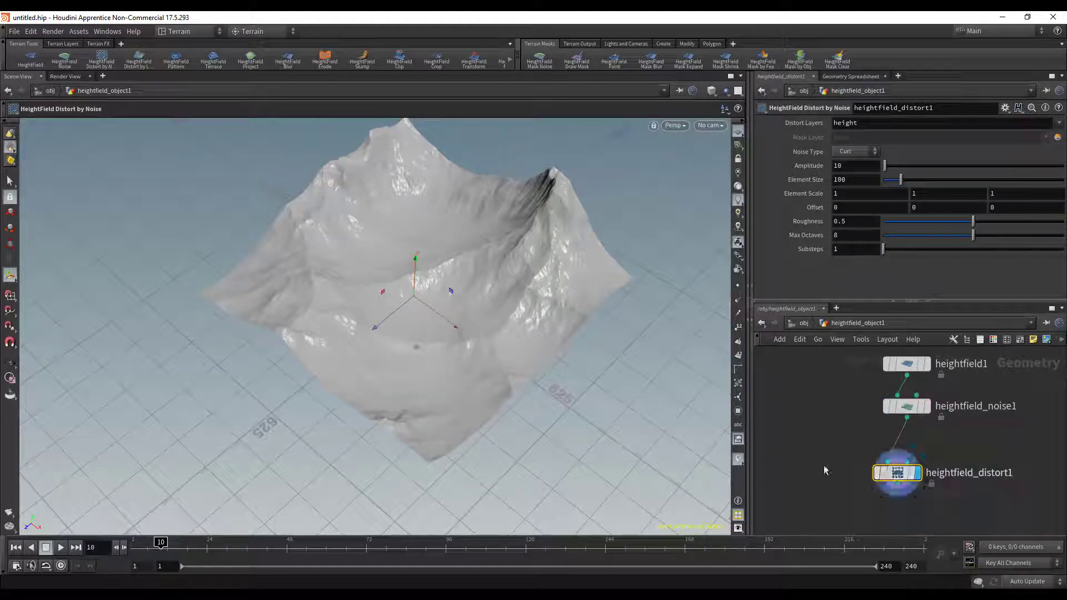
drag(899, 474, 908, 446)
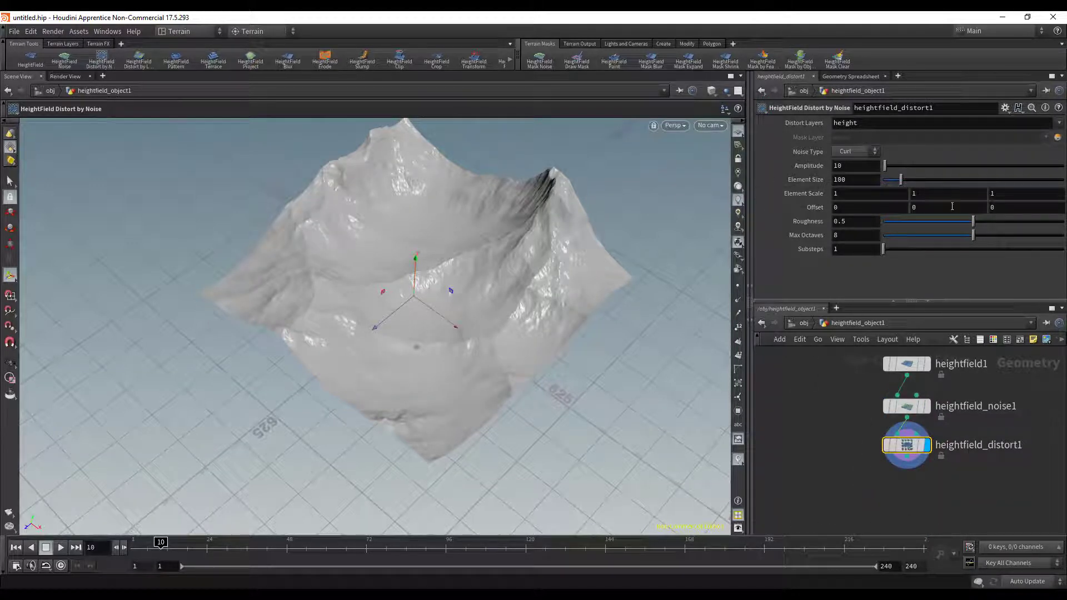
- Try the Simplex noise type on the distort node and restore Curl
scroll(444, 260, up, 2)
mouse_move(469, 251)
alt+mouse_down()
mouse_move(506, 216)
mouse_move(464, 279)
mouse_move(514, 277)
mouse_move(483, 241)
alt+mouse_up()
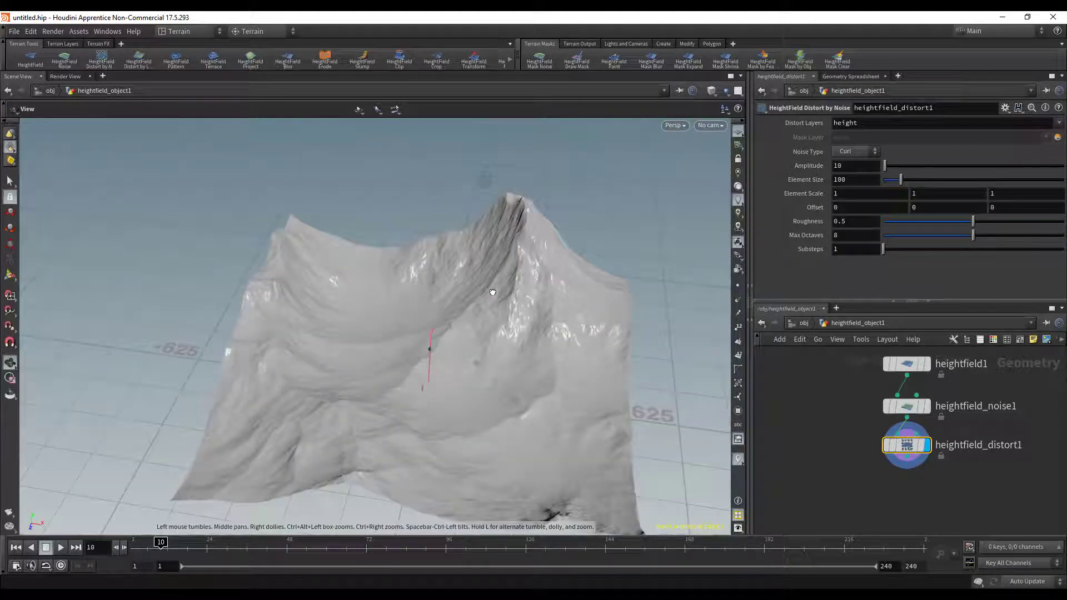
key(Return)
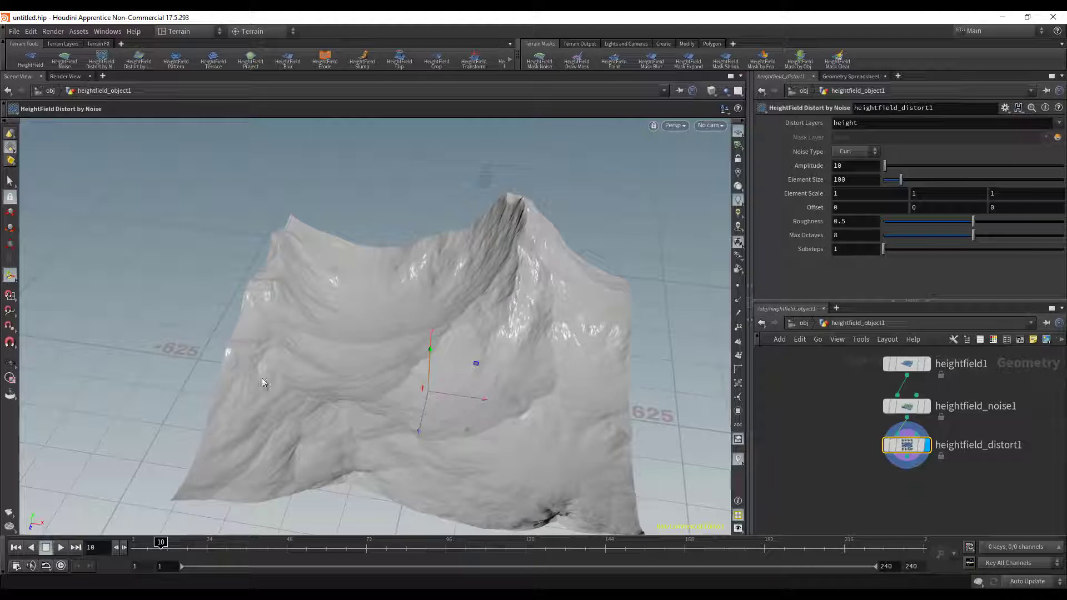
drag(532, 236, 535, 258)
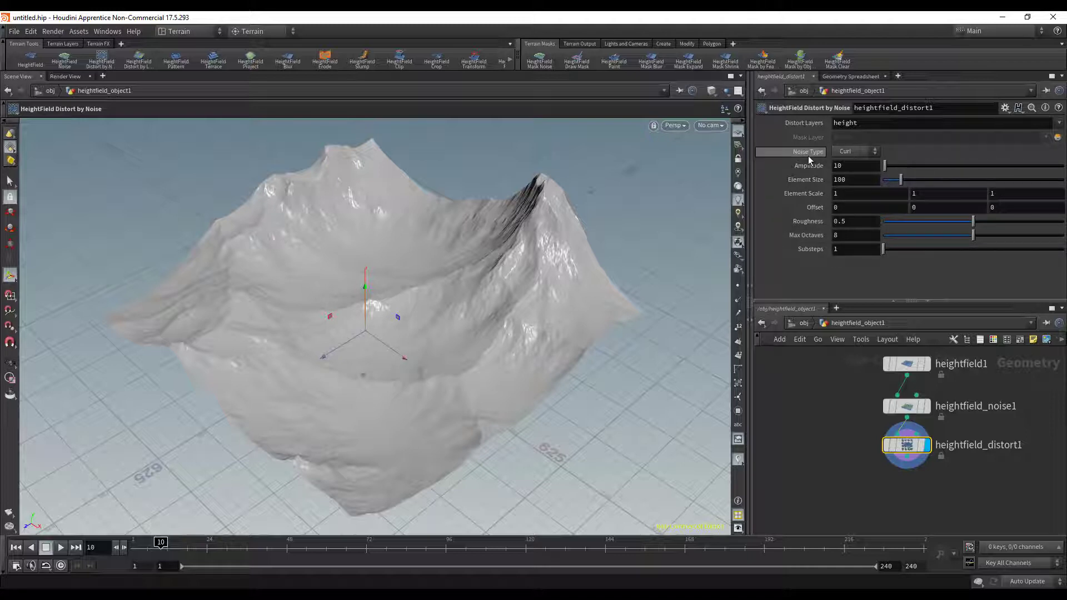
click(873, 152)
click(859, 165)
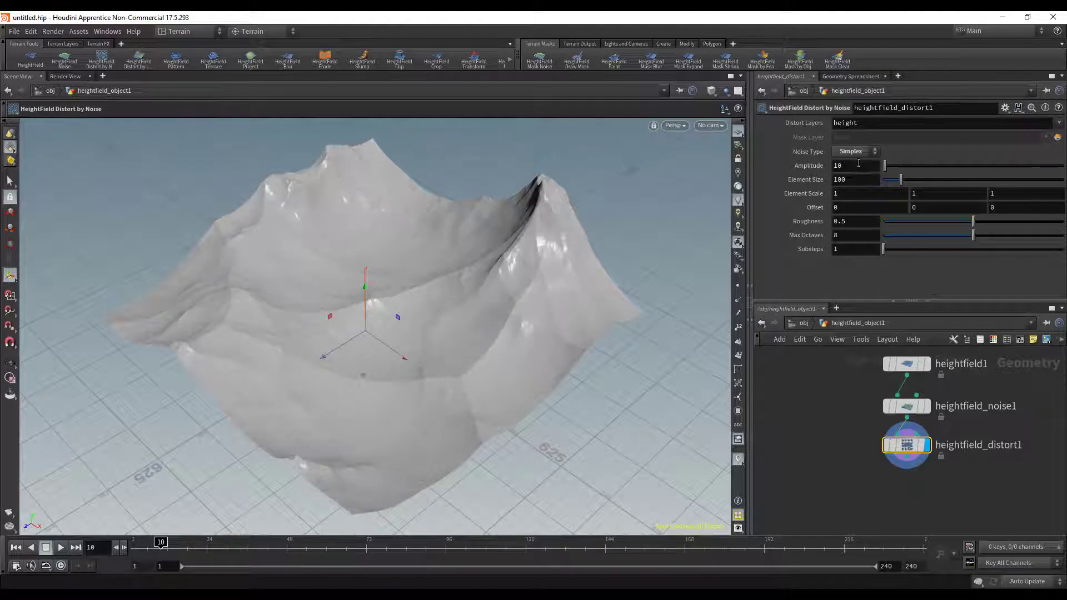
click(854, 154)
click(850, 166)
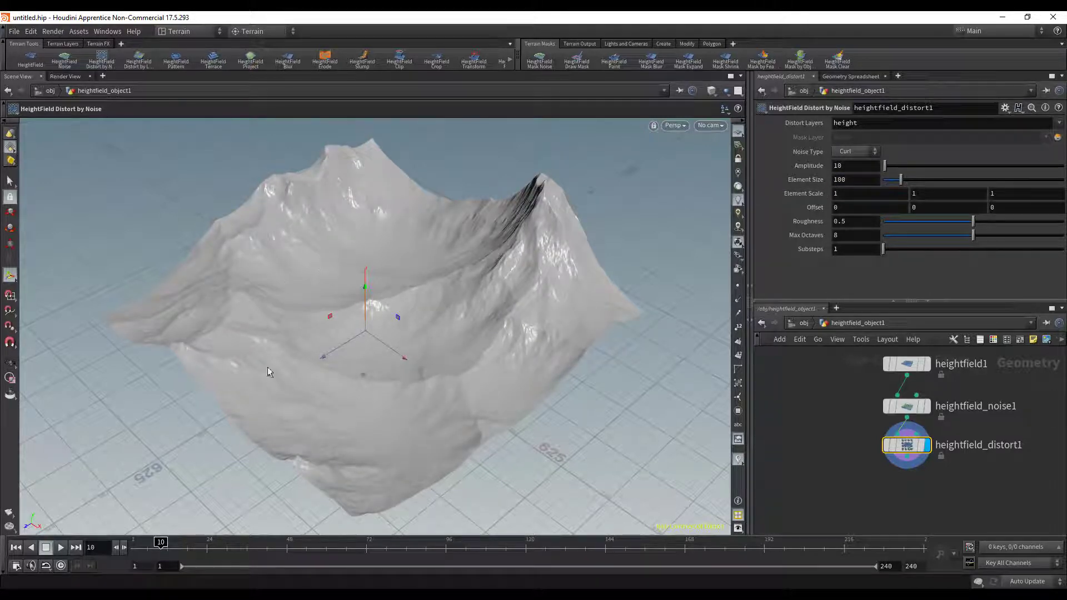
- Set the distort node's Amplitude to 37 and inspect the terrain from above and from the side
mouse_move(884, 167)
mouse_down()
mouse_move(905, 164)
mouse_move(886, 170)
mouse_up()
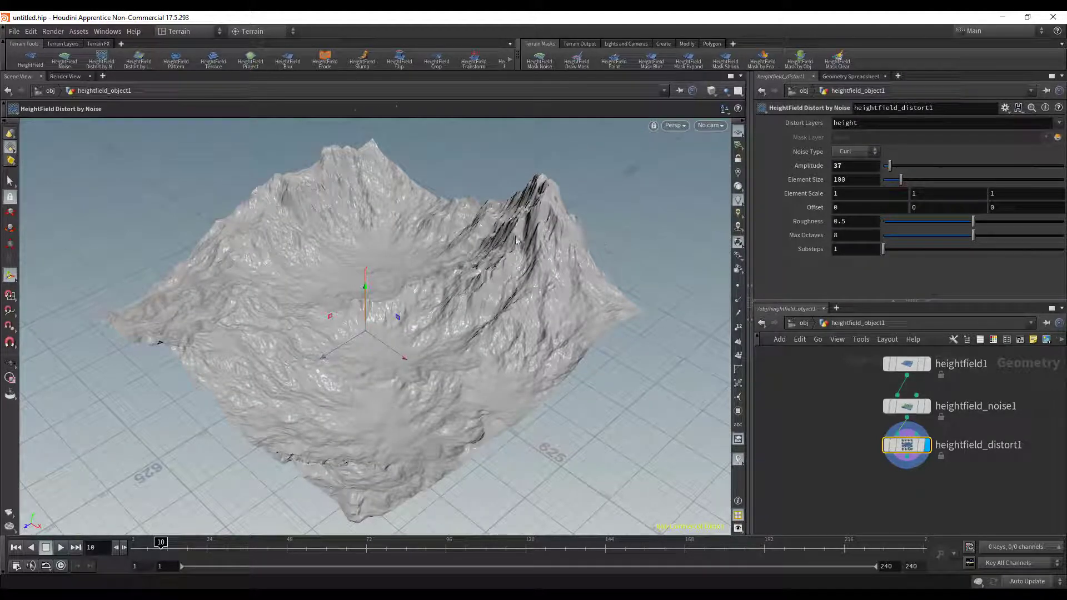
alt+drag(517, 239, 484, 341)
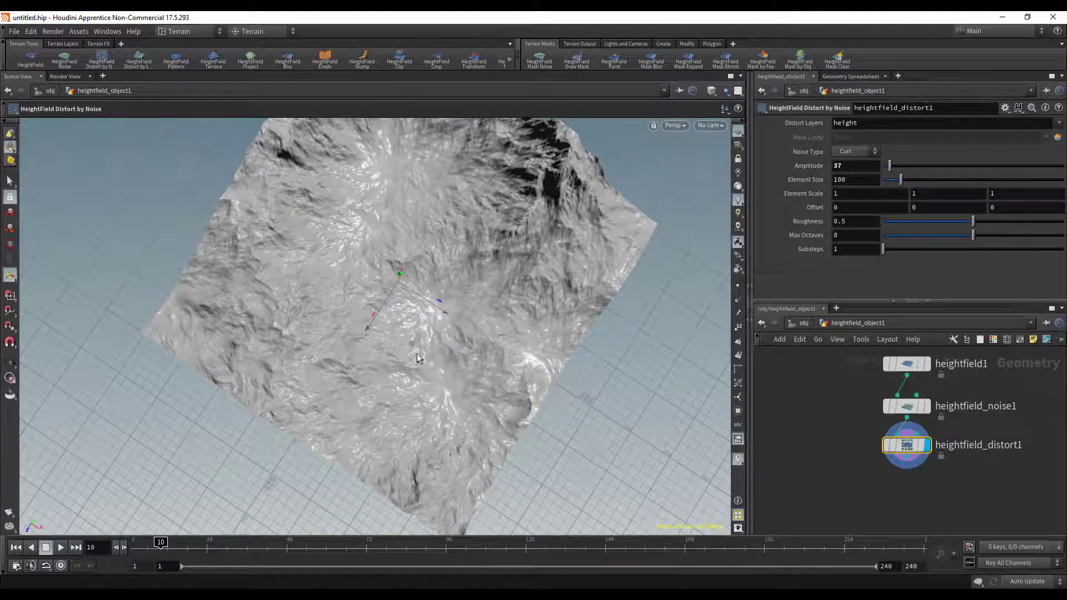
alt+right_drag(372, 369, 373, 366)
alt+drag(373, 366, 305, 269)
alt+right_drag(355, 284, 400, 281)
alt+drag(400, 282, 462, 261)
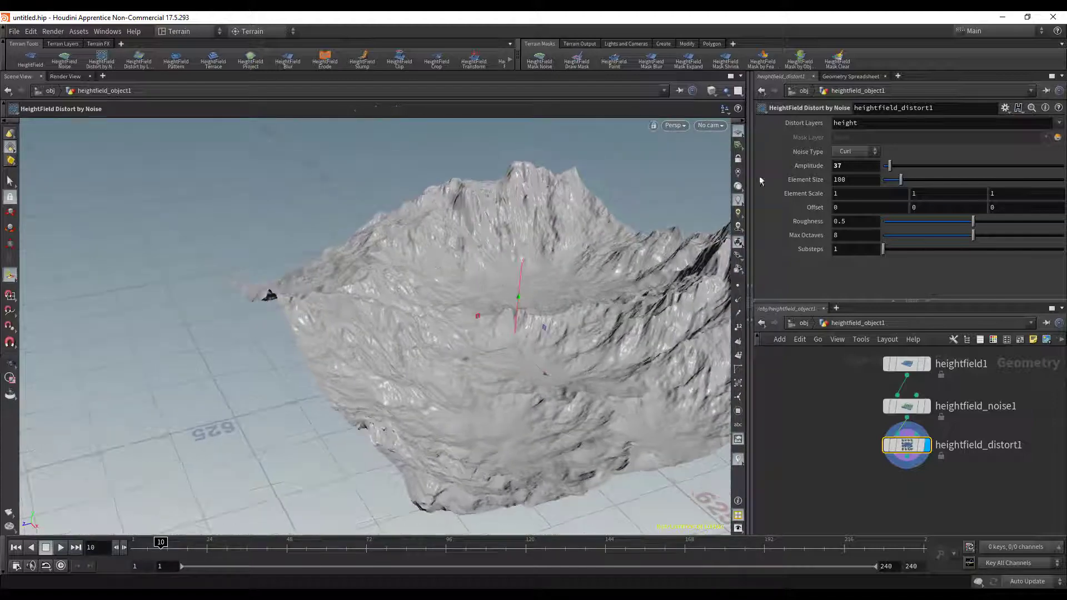
- Switch the distort node's noise type to Simplex, inspect the terrain and set the Amplitude to 83
click(865, 152)
click(861, 163)
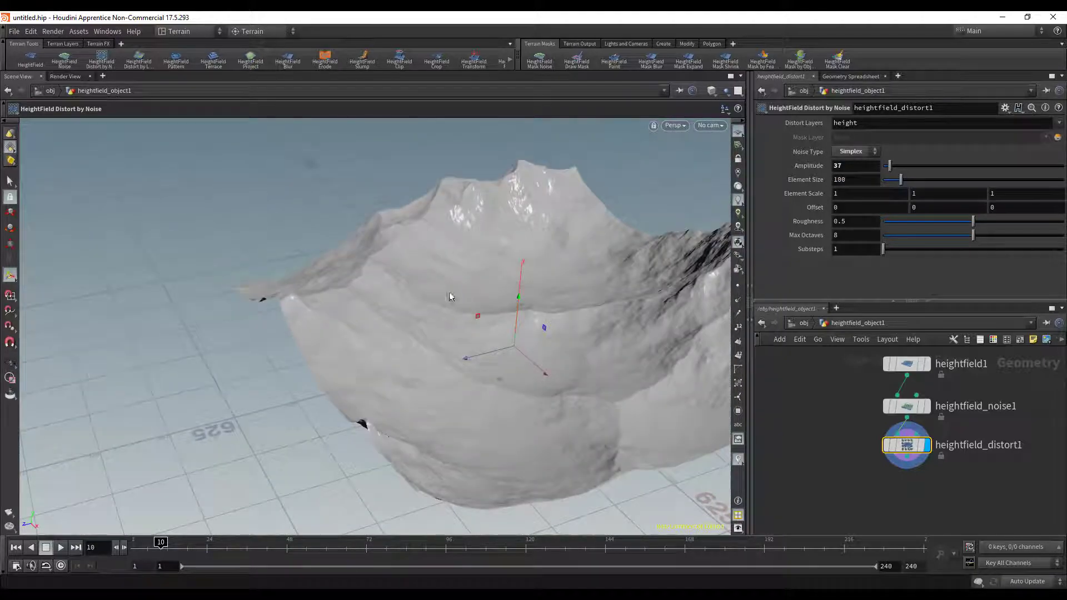
alt+right_drag(450, 297, 486, 302)
alt+drag(486, 302, 559, 419)
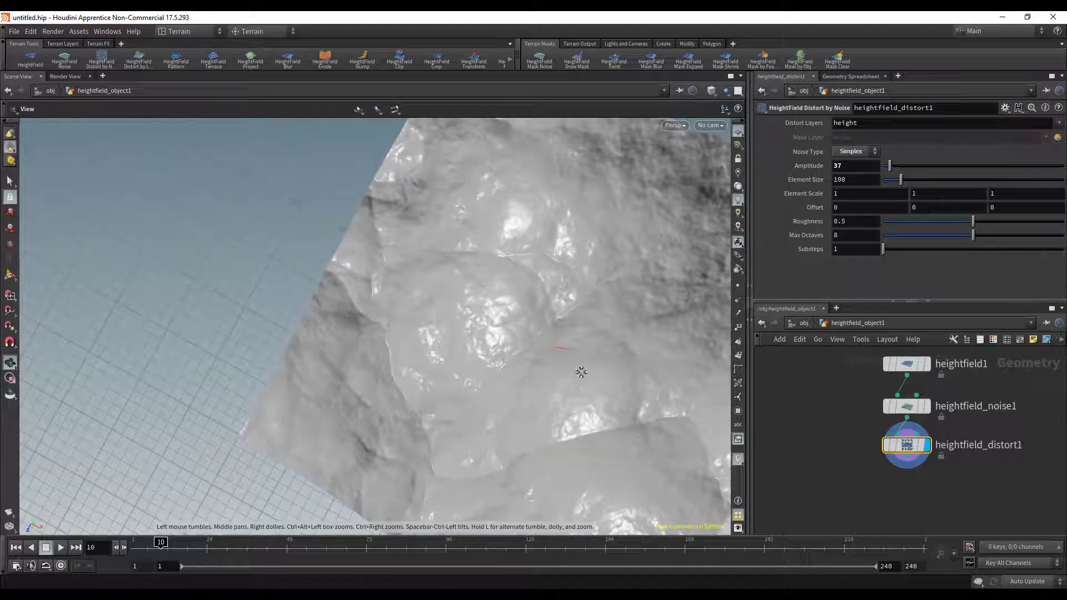
alt+drag(579, 369, 605, 221)
alt+drag(543, 261, 505, 184)
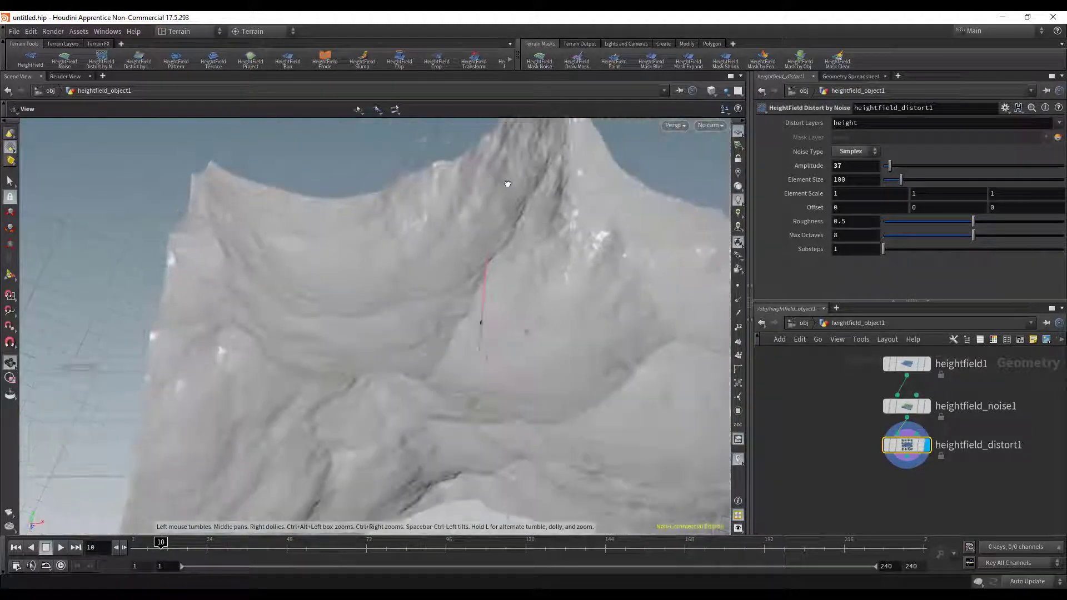
drag(900, 168, 898, 165)
alt+drag(384, 350, 616, 314)
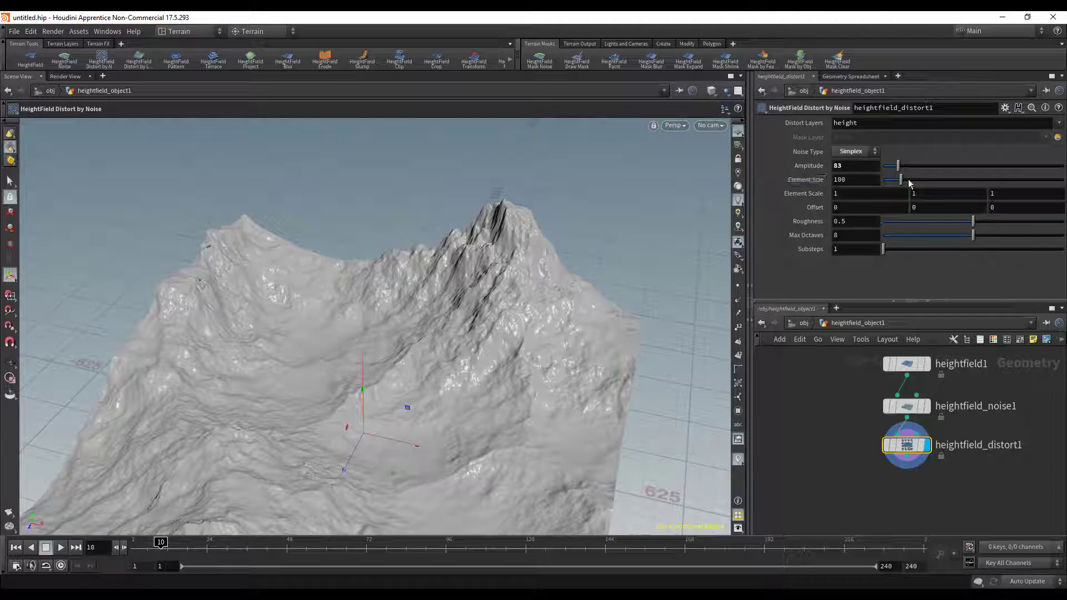
- Try an Element Size of 123 on the distort node and undo the change
mouse_move(901, 180)
mouse_down()
mouse_move(917, 178)
mouse_move(886, 174)
mouse_move(905, 173)
mouse_up()
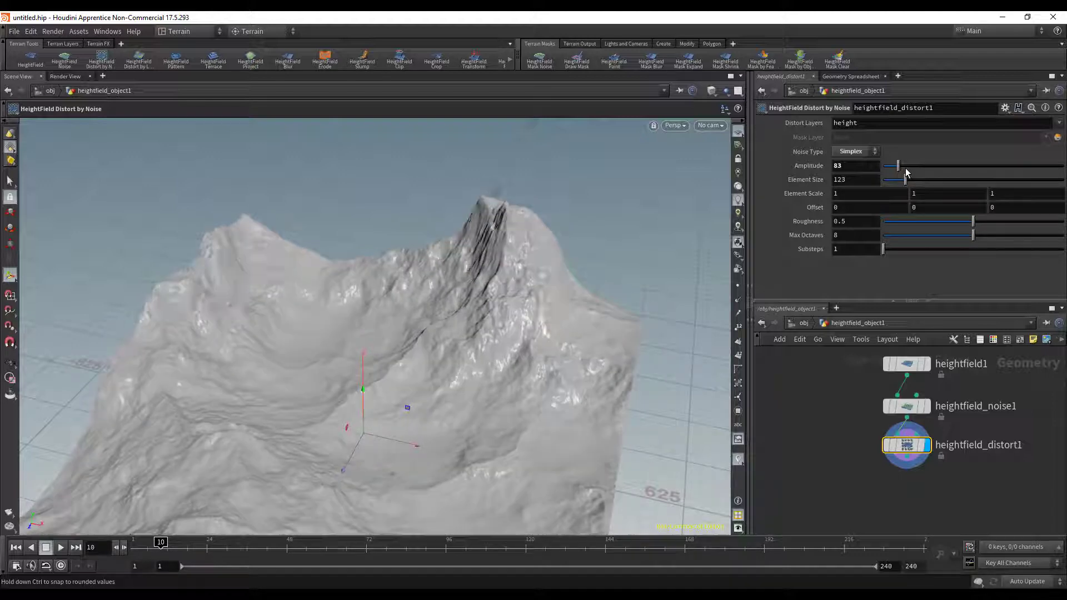
key(ctrl+z)
- Set the distort node's noise Offset to 138 on all three axes and check the terrain
alt+drag(503, 245, 471, 270)
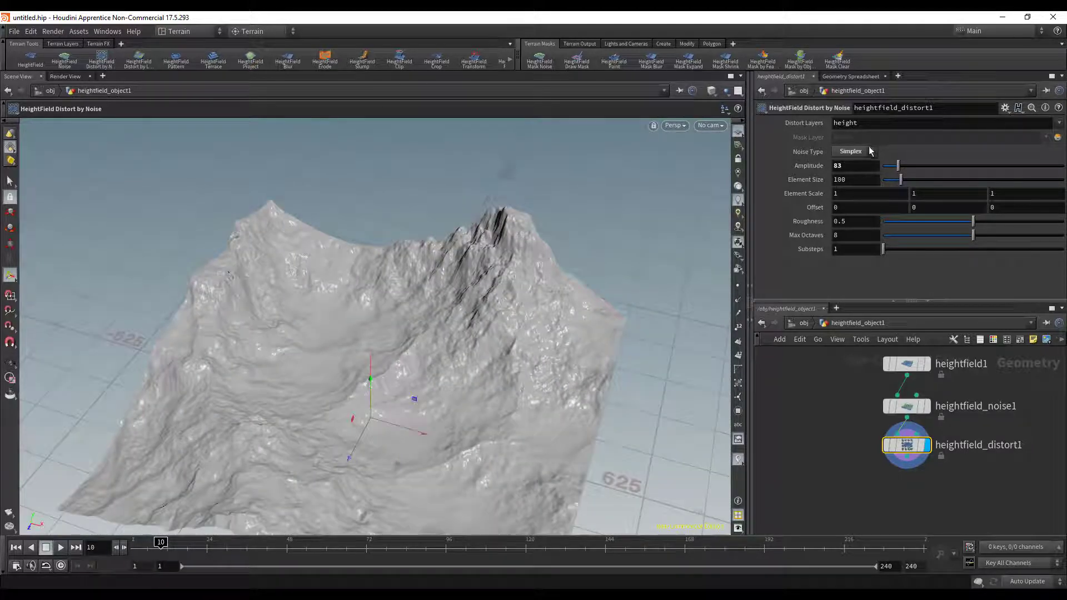
middle_drag(812, 210, 912, 176)
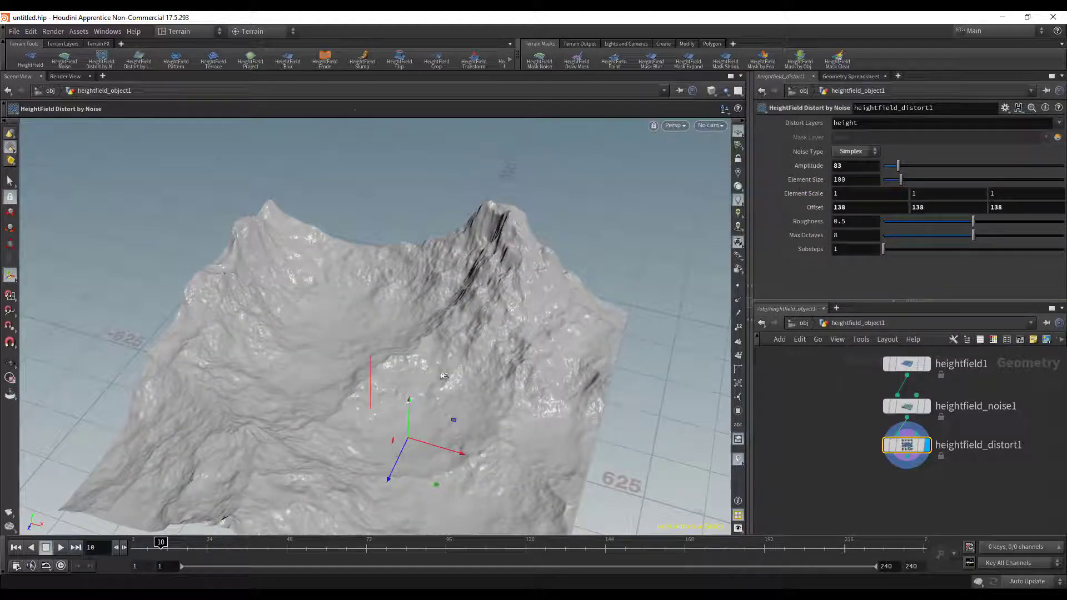
alt+drag(444, 375, 470, 309)
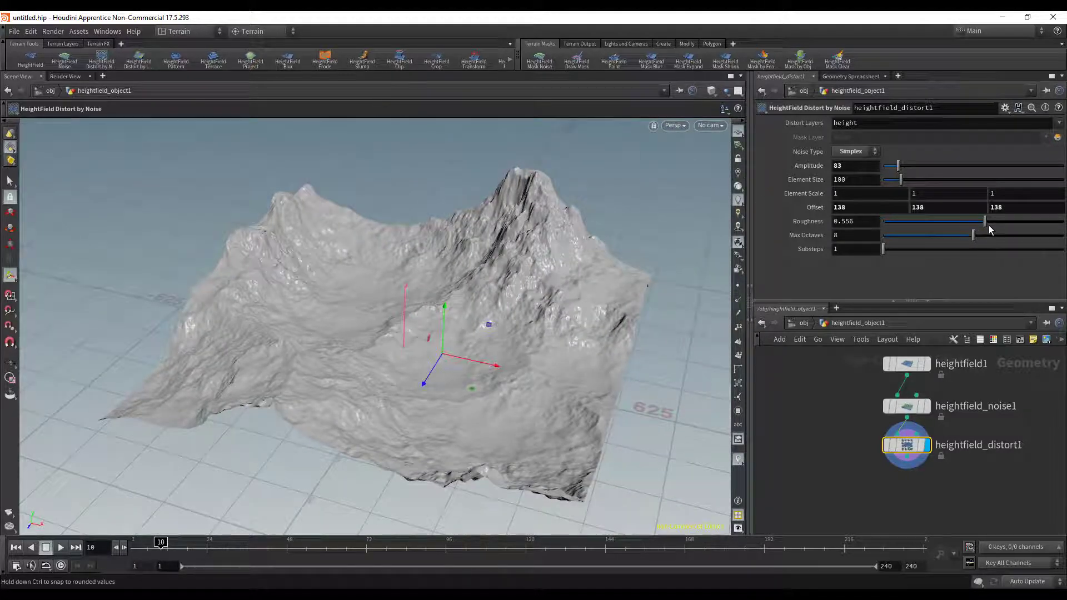
- Try a lower Roughness of about 0.201 and Substeps of 10 and 4 on the distort node, restoring both defaults
drag(990, 230, 906, 225)
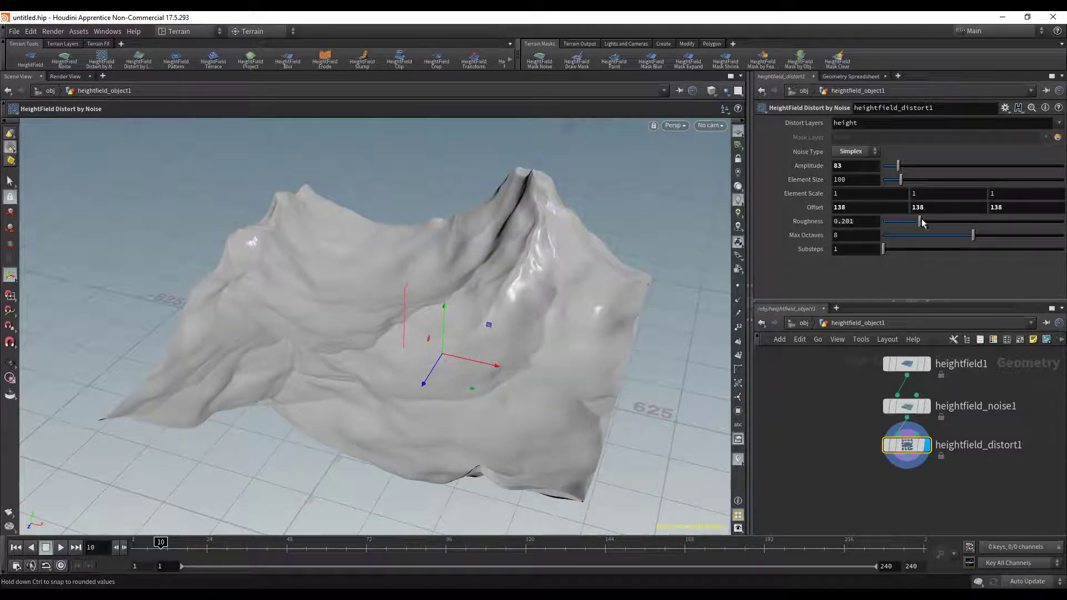
key(ctrl+z)
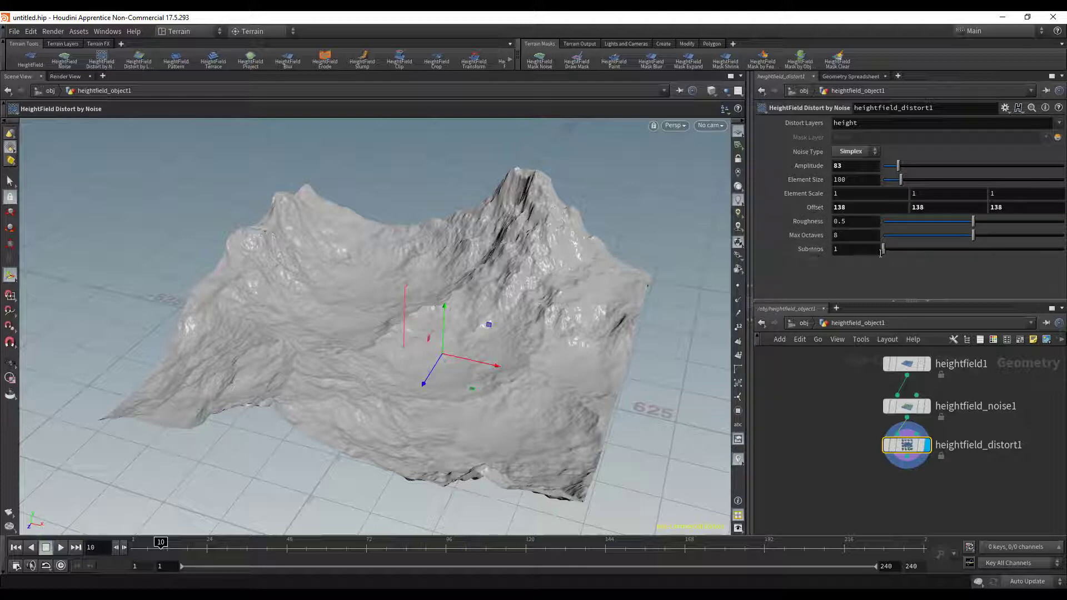
drag(884, 251, 949, 259)
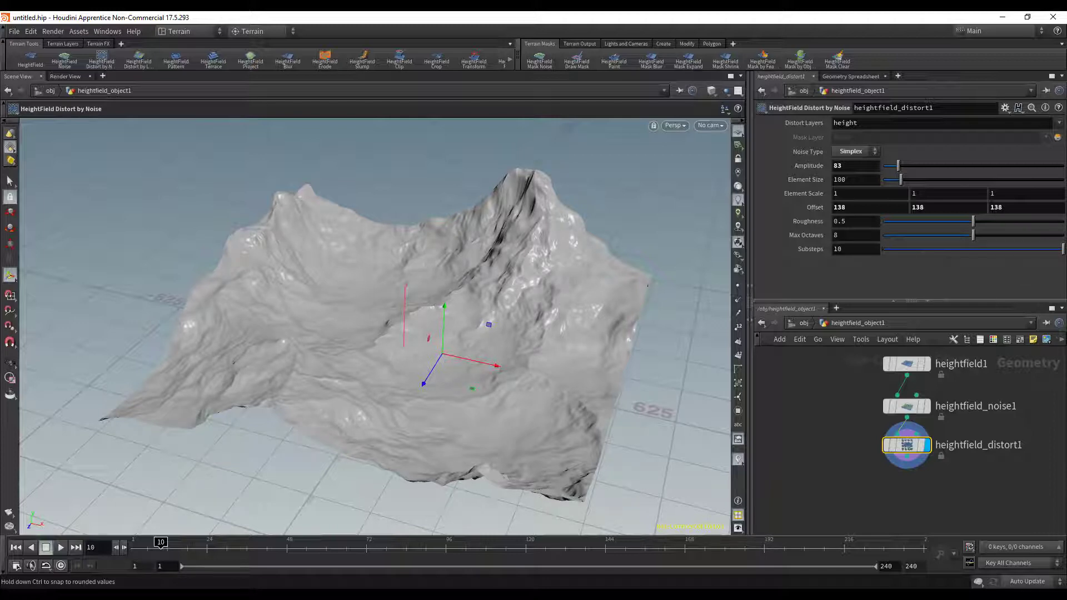
drag(924, 243, 884, 250)
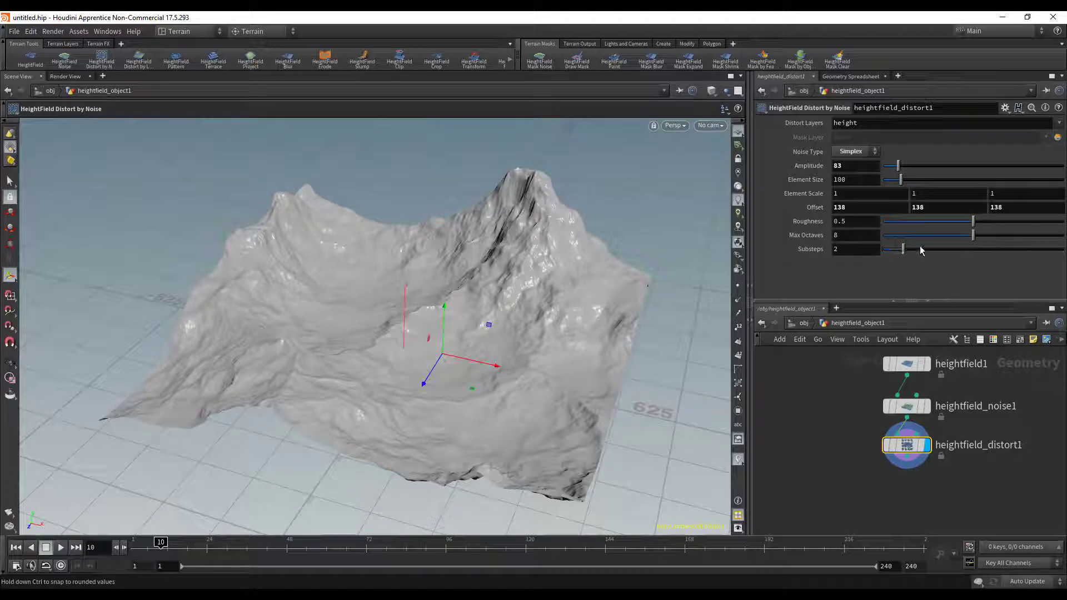
right_click(823, 253)
click(847, 422)
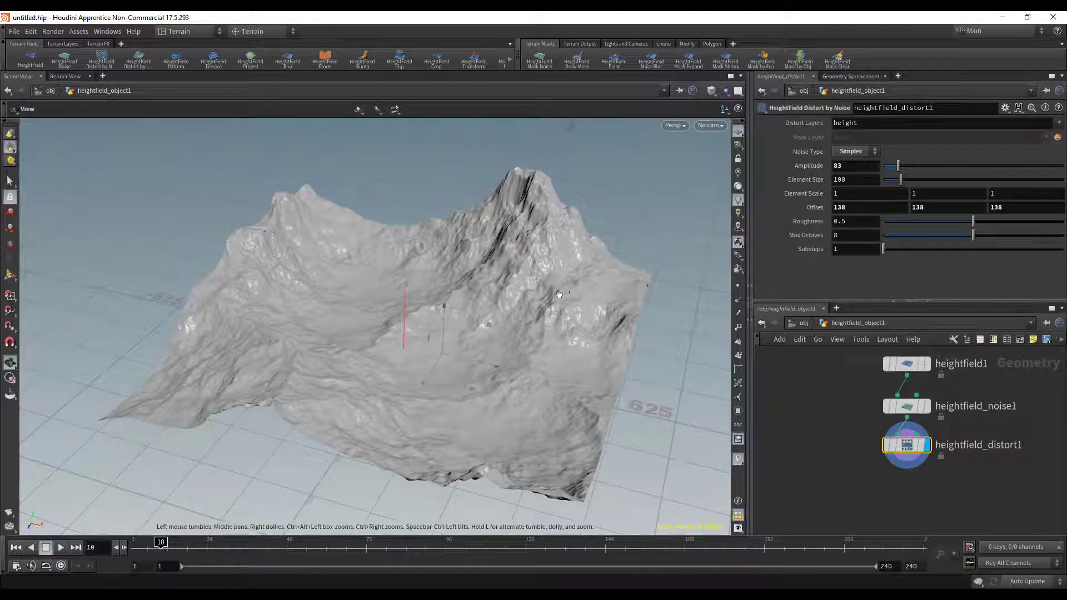
alt+drag(561, 295, 577, 330)
middle_drag(926, 487, 899, 446)
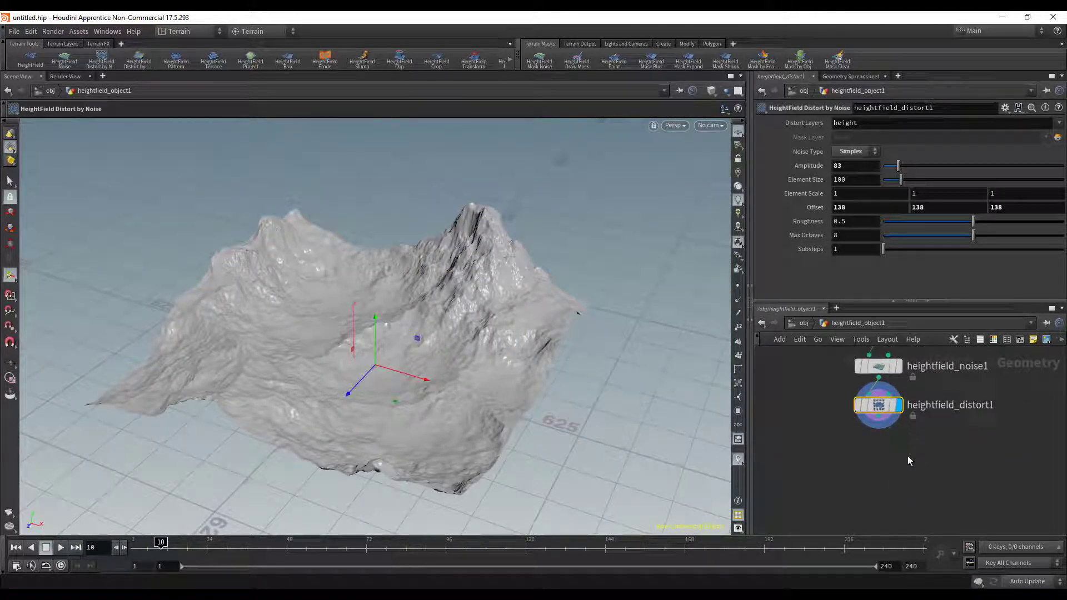
key(Tab)
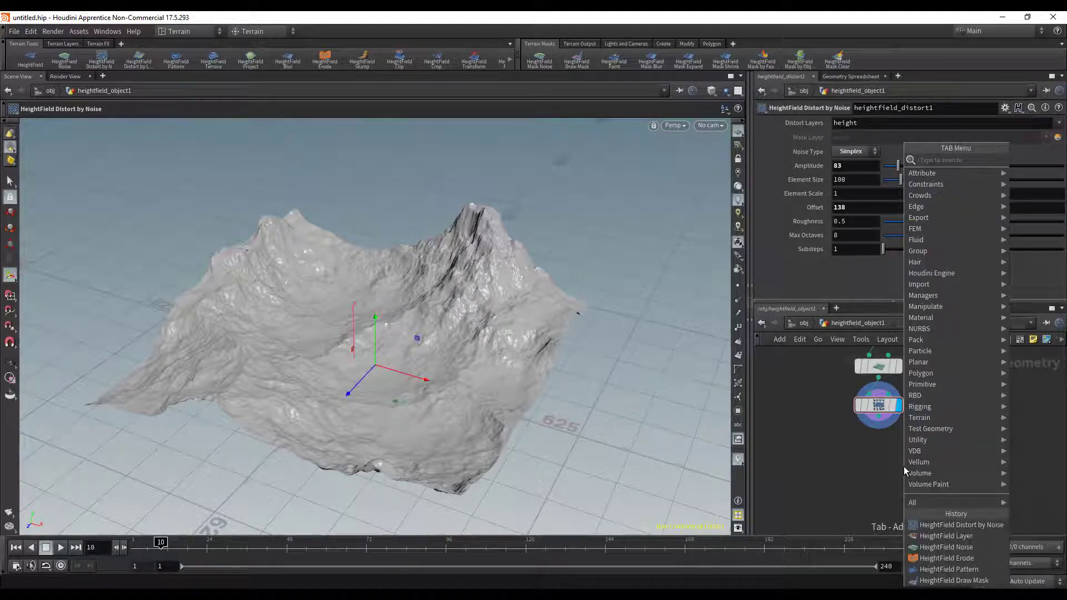
text(dis)
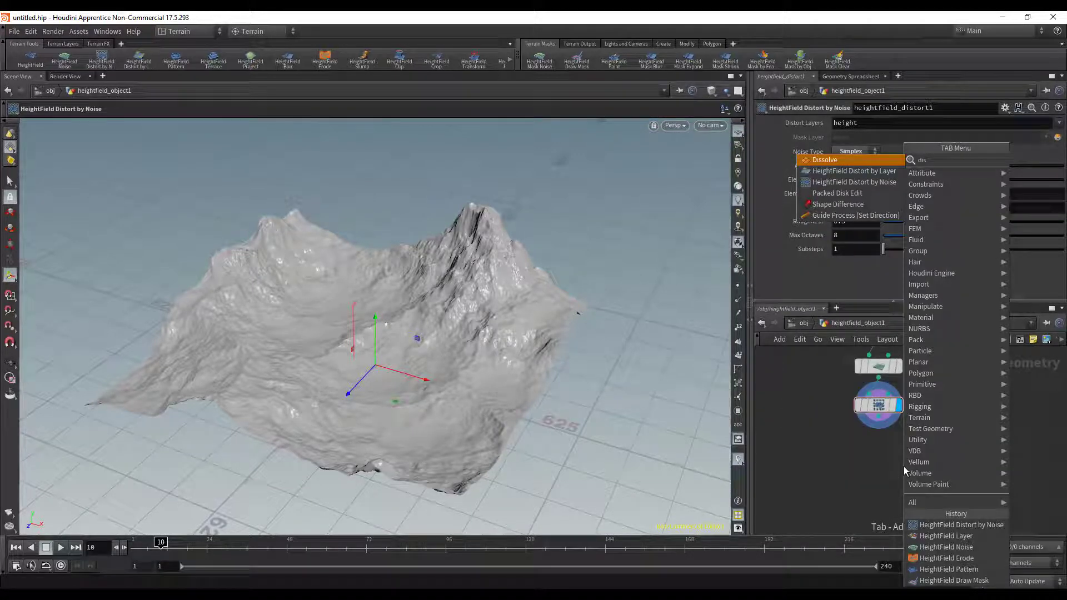
click(860, 173)
click(868, 460)
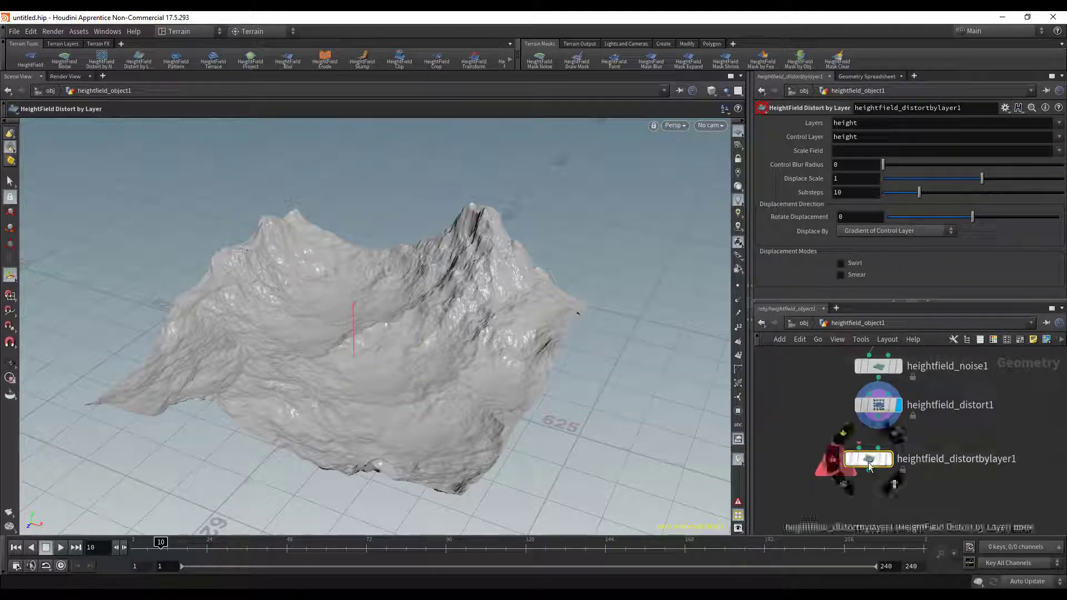
key(Delete)
- Add a second HeightField Distort by Noise node, wire it to the first distort node's output, display it and align it beneath that node
key(Tab)
text(dist)
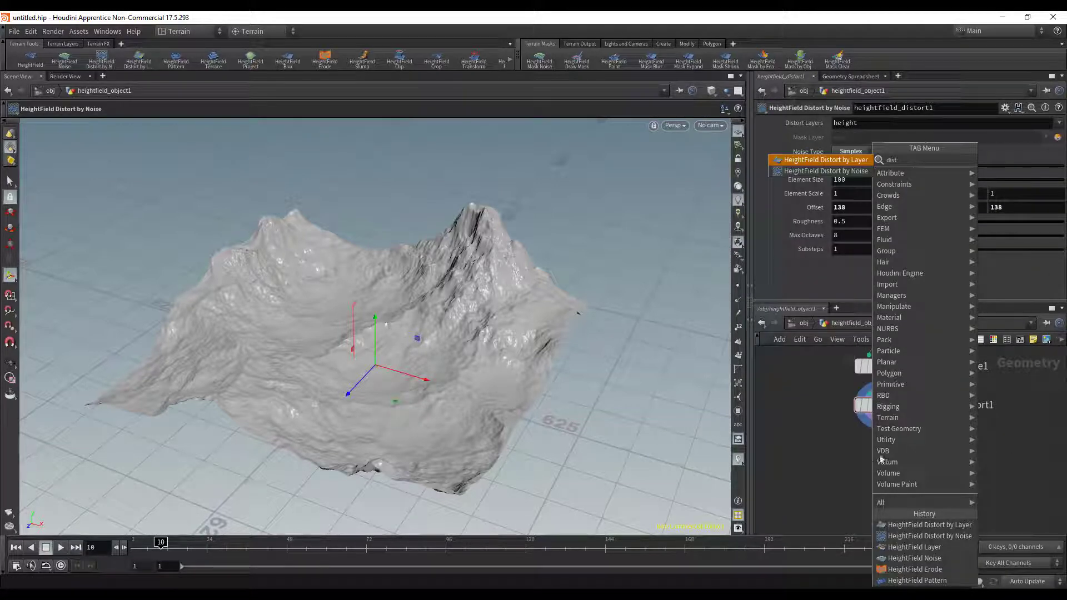
key(Down)
key(Return)
click(867, 456)
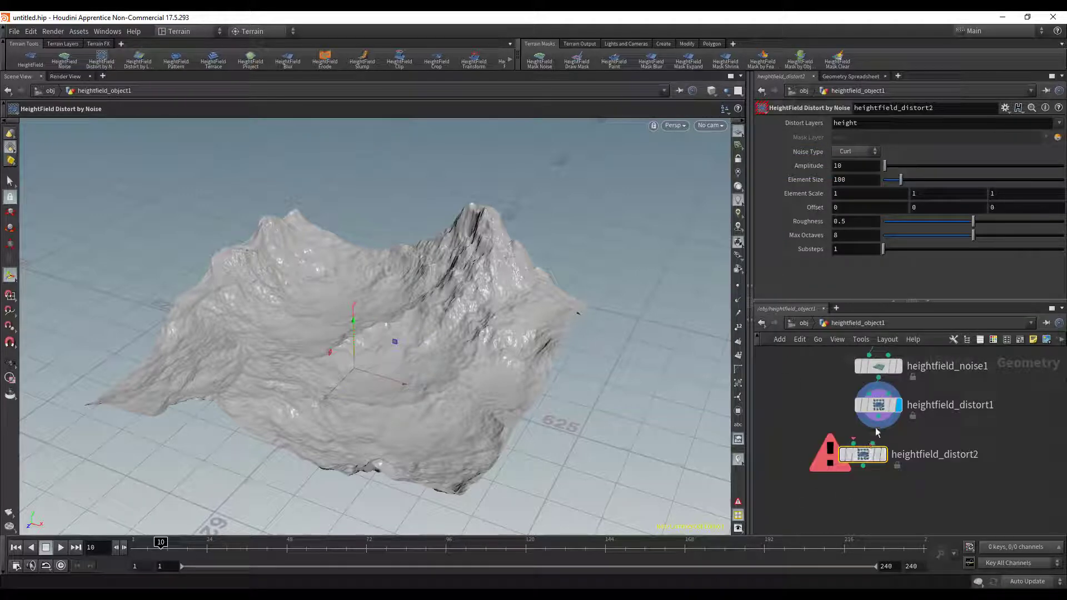
click(878, 416)
click(854, 442)
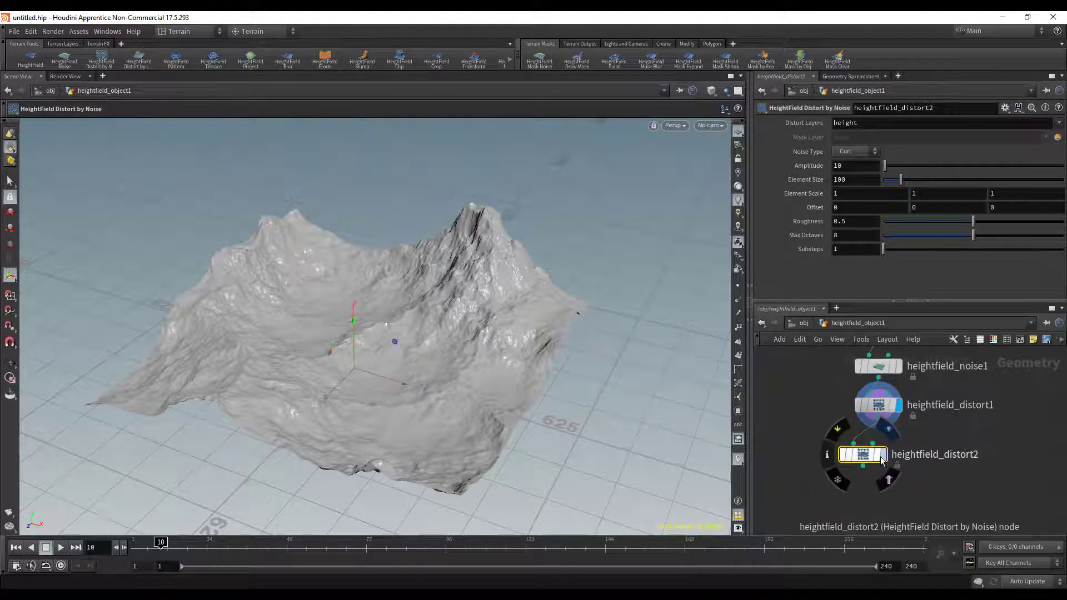
drag(871, 457, 886, 461)
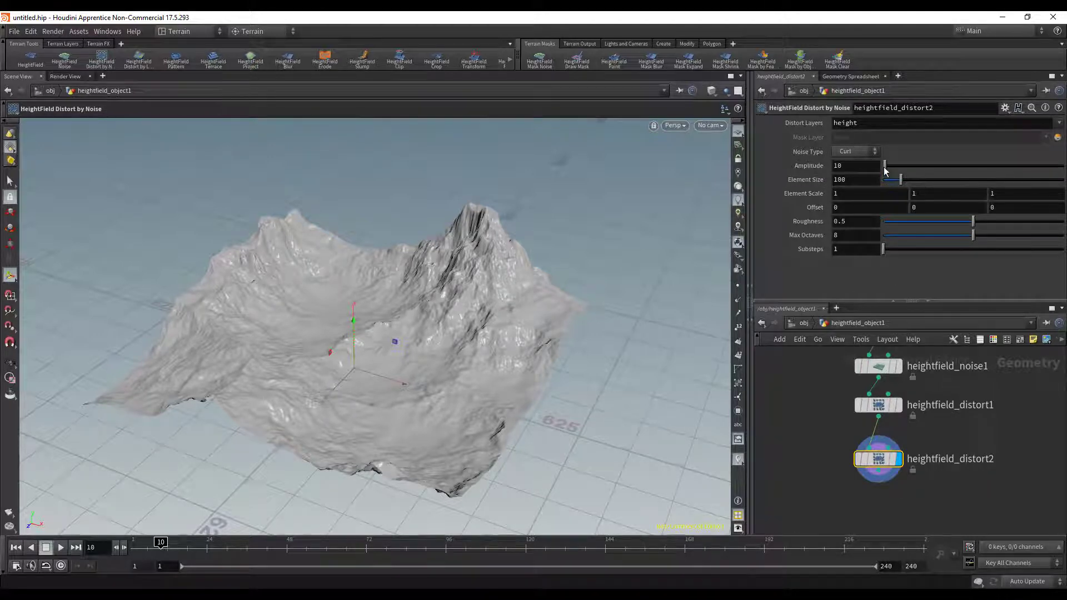
- Set the second distort node's Amplitude to 93, Element Size to 241 and Roughness to 0.478
drag(885, 171, 925, 183)
alt+drag(497, 225, 578, 280)
drag(889, 172, 901, 170)
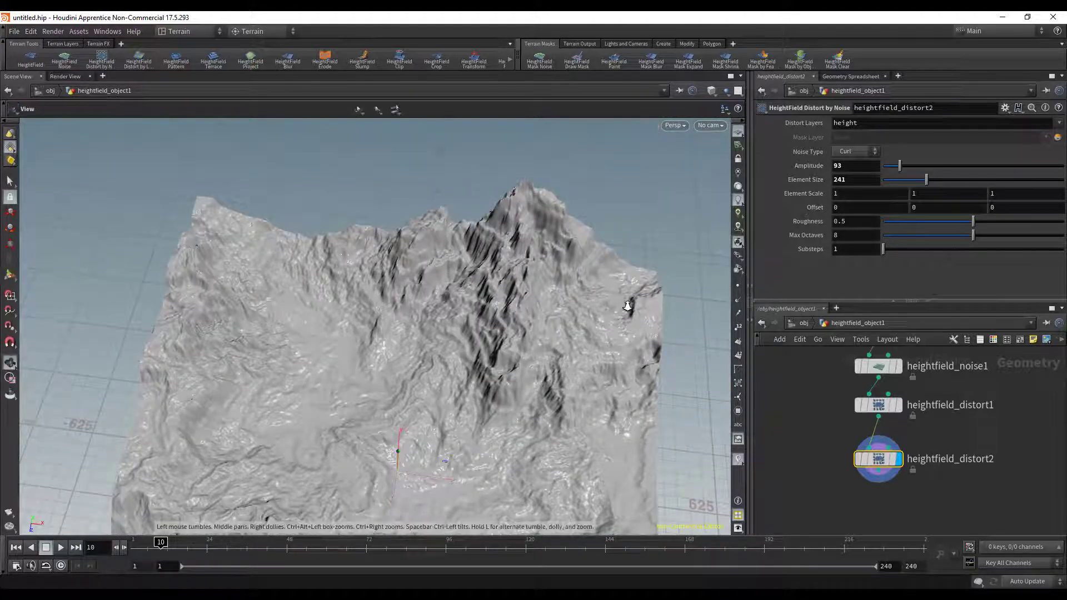
mouse_move(629, 305)
alt+mouse_down()
mouse_move(646, 252)
mouse_move(671, 259)
mouse_move(632, 323)
alt+mouse_up()
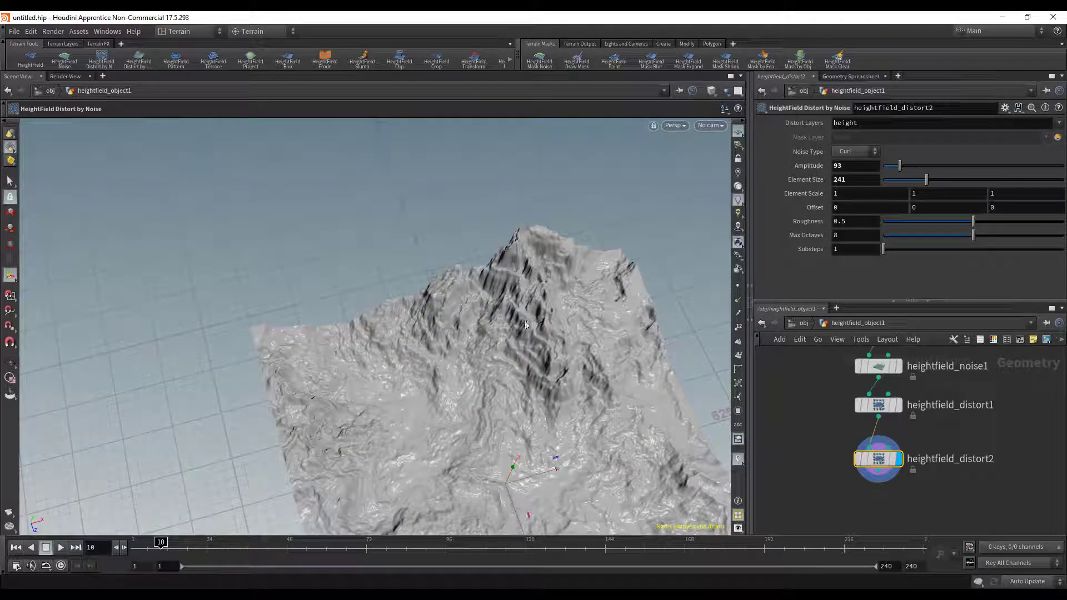
alt+drag(558, 381, 527, 311)
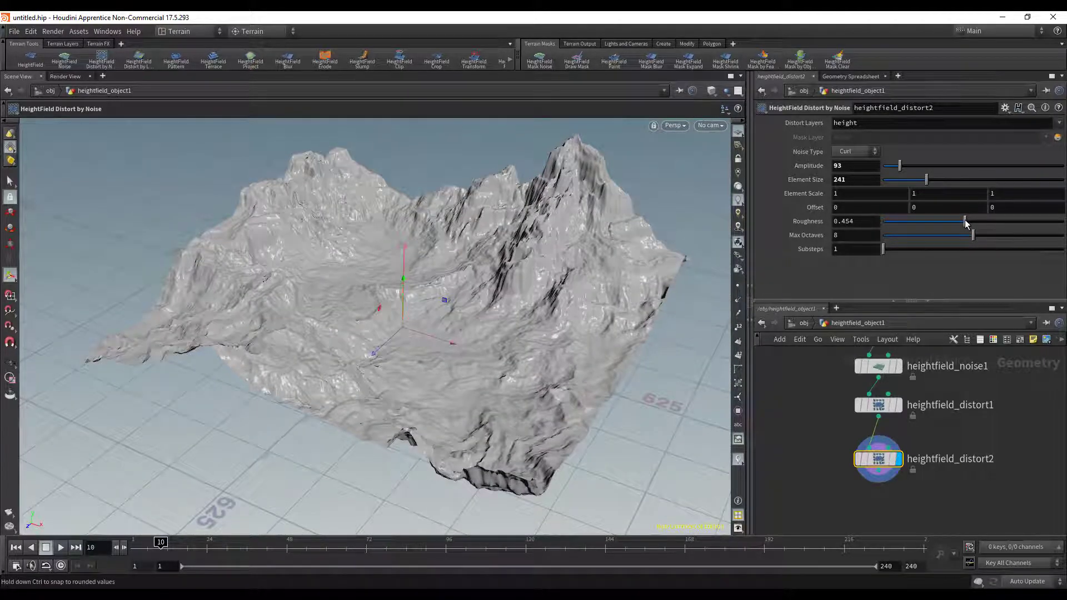
mouse_move(473, 333)
alt+mouse_down()
mouse_move(450, 317)
mouse_move(572, 284)
mouse_move(659, 338)
mouse_move(489, 328)
alt+mouse_up()
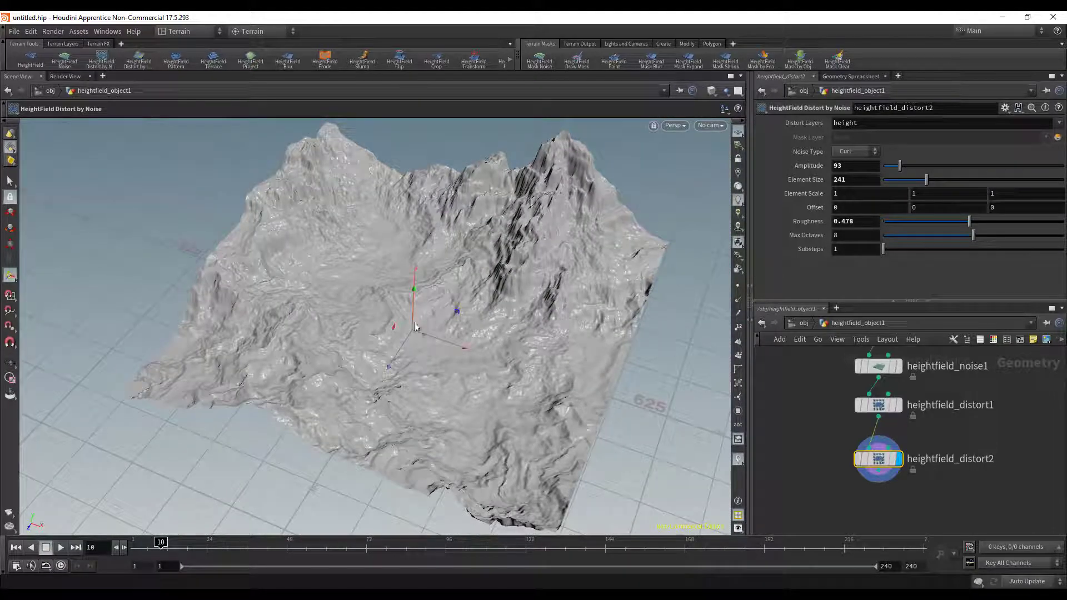
- Inspect the distorted terrain's peaks, slopes and valley floor from above, from the sides and at a low angle
alt+drag(415, 327, 433, 313)
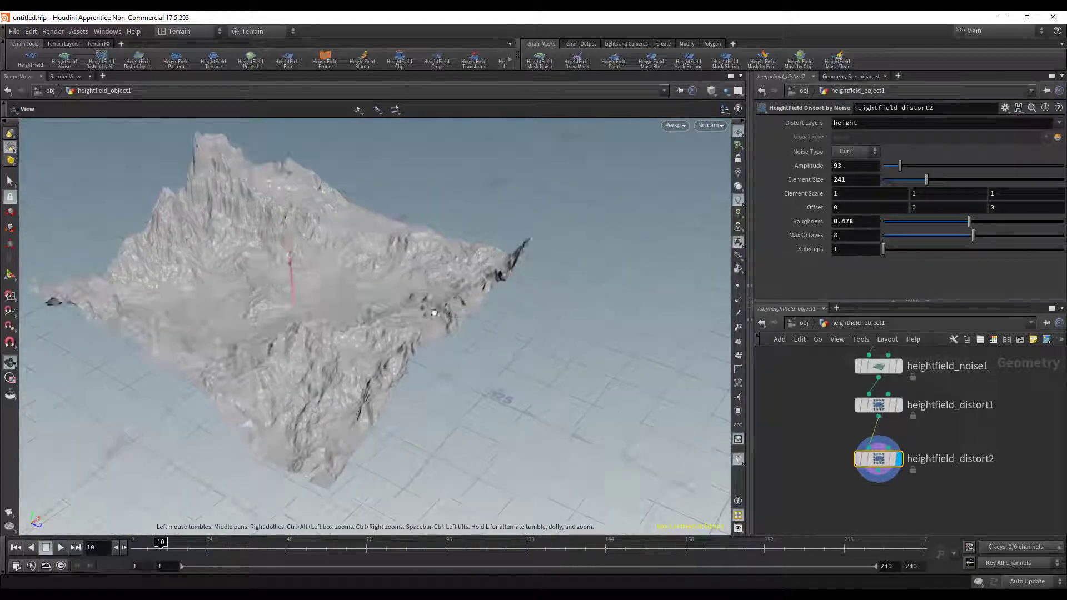
alt+middle_drag(325, 306, 388, 319)
alt+right_drag(388, 319, 539, 293)
alt+drag(538, 293, 417, 302)
alt+middle_drag(417, 302, 449, 396)
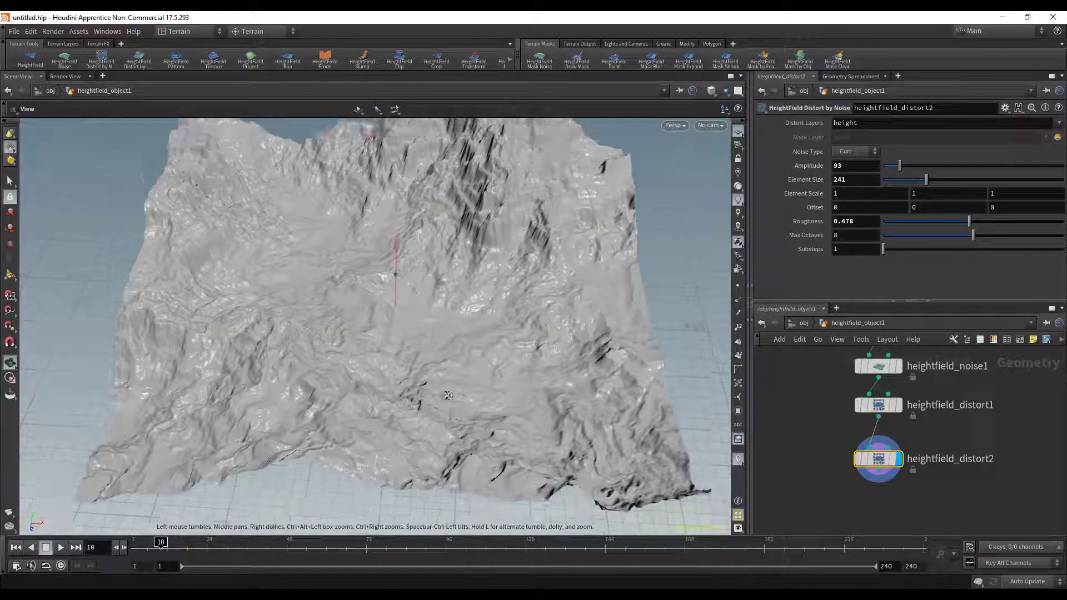
alt+drag(448, 395, 407, 362)
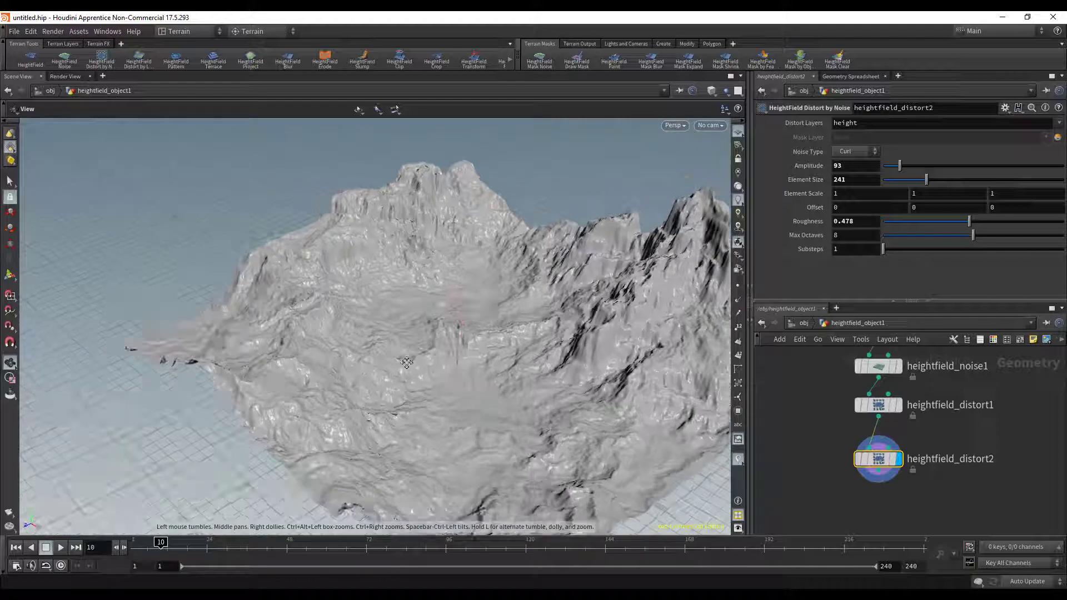
alt+middle_drag(406, 362, 281, 342)
alt+right_drag(281, 341, 280, 369)
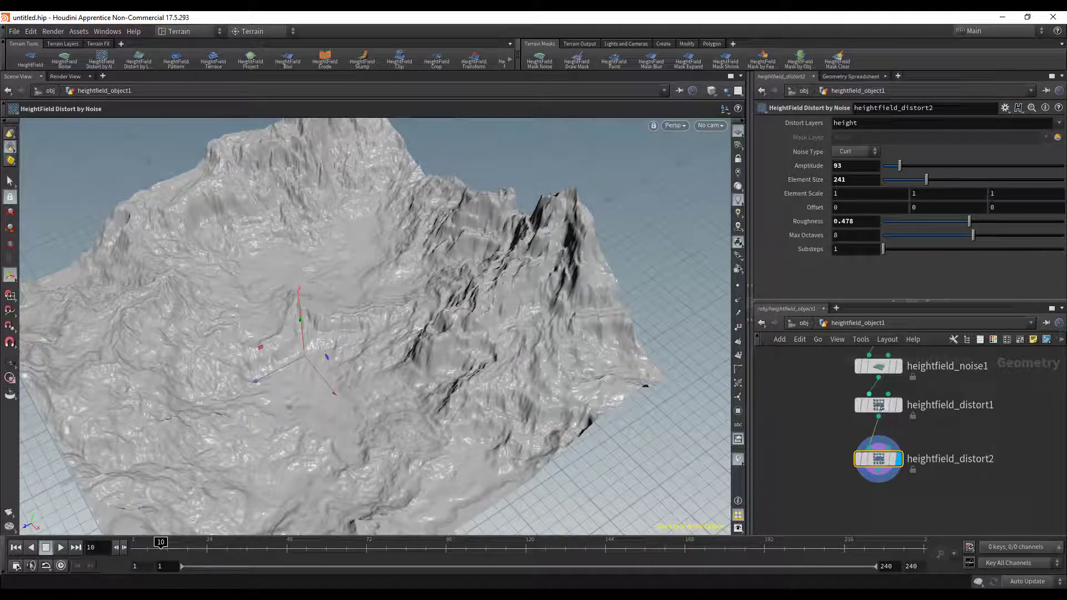
alt+drag(482, 356, 412, 333)
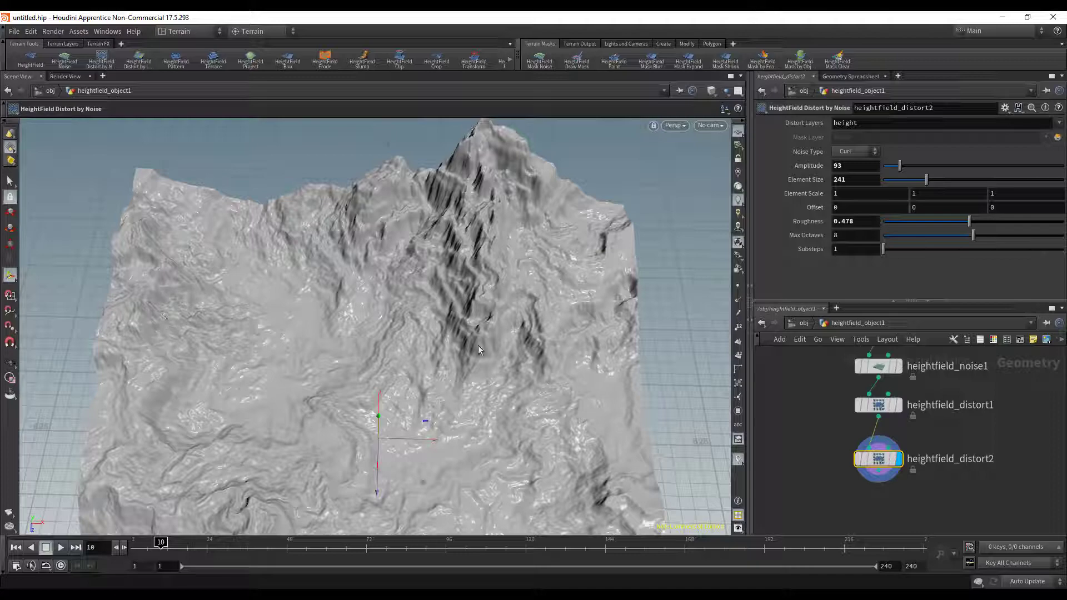
scroll(554, 390, down, 1)
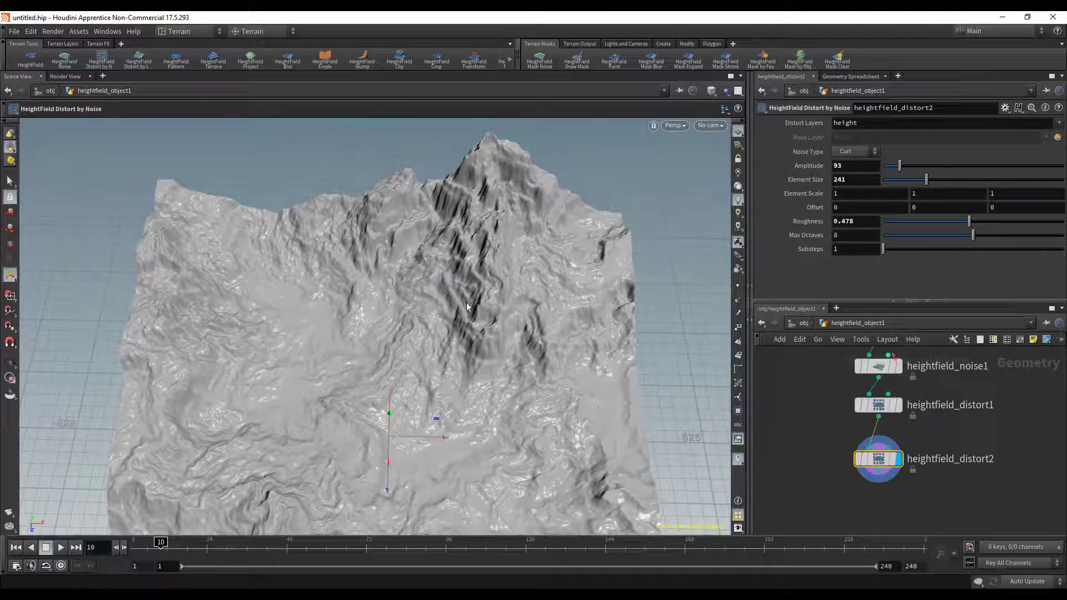
alt+drag(466, 306, 440, 409)
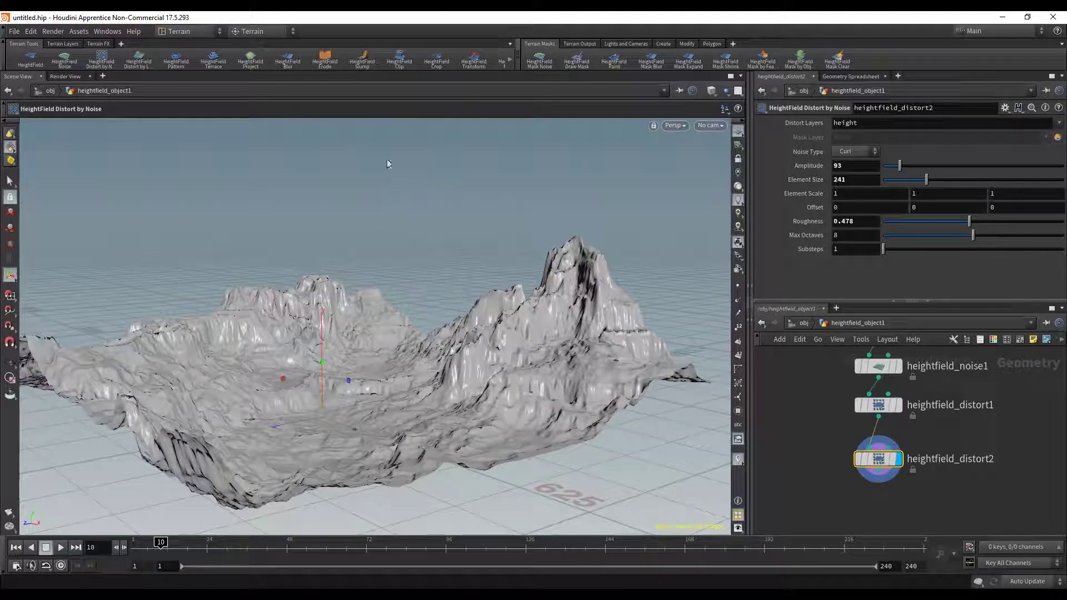
alt+drag(374, 239, 239, 366)
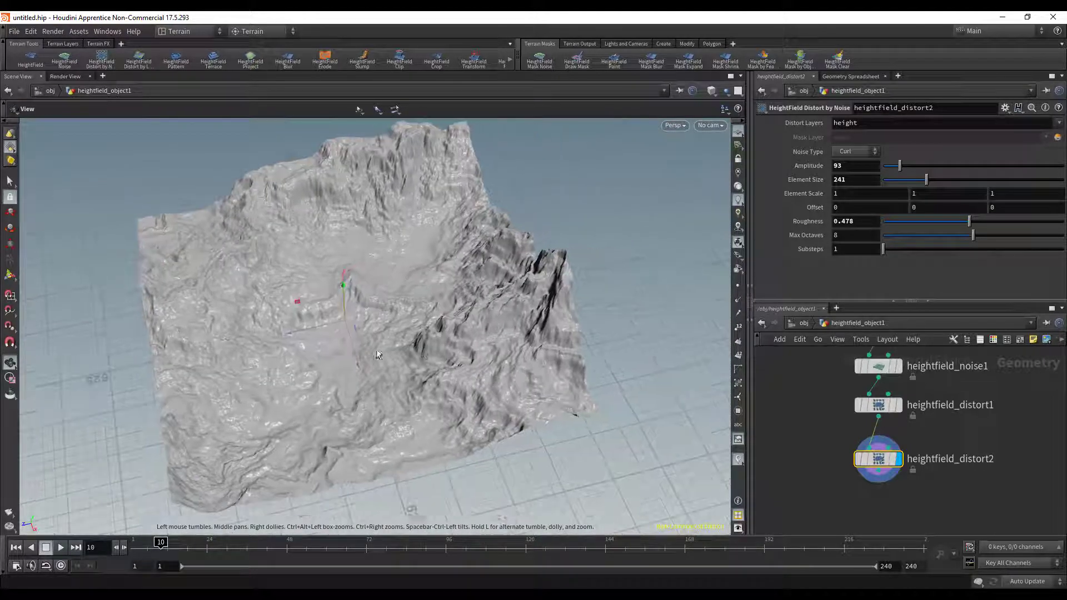
- Move the base HeightField node off to the side of the noise and distort chain and display its output
alt+drag(955, 448, 877, 466)
scroll(843, 467, down, 1)
drag(822, 361, 961, 371)
click(973, 376)
click(953, 368)
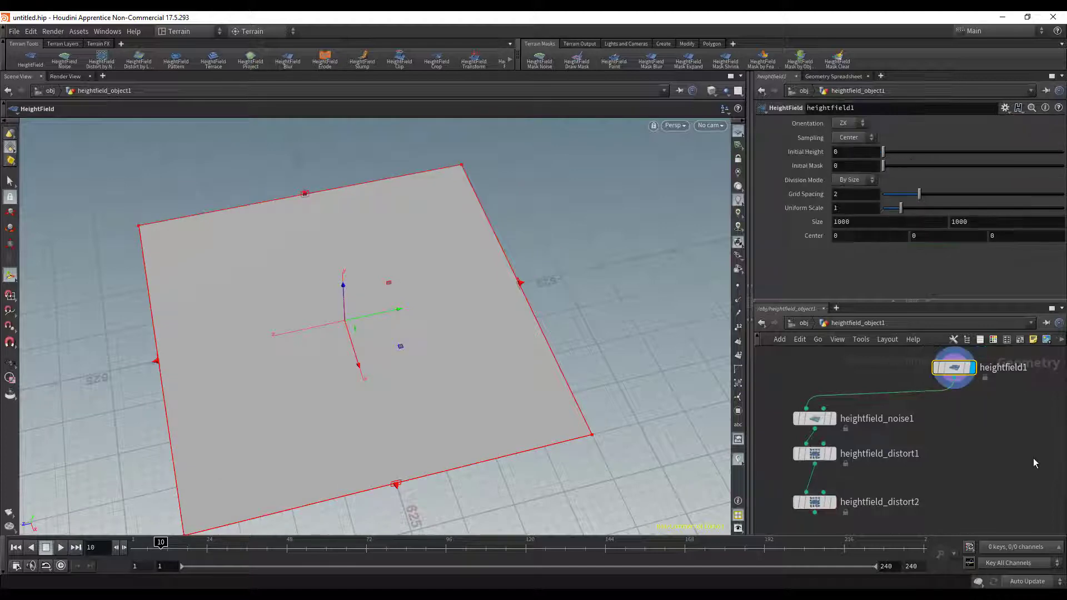
- Add a second HeightField Noise node below the base heightfield, on the opposite side from the existing noise and distort chain
key(Tab)
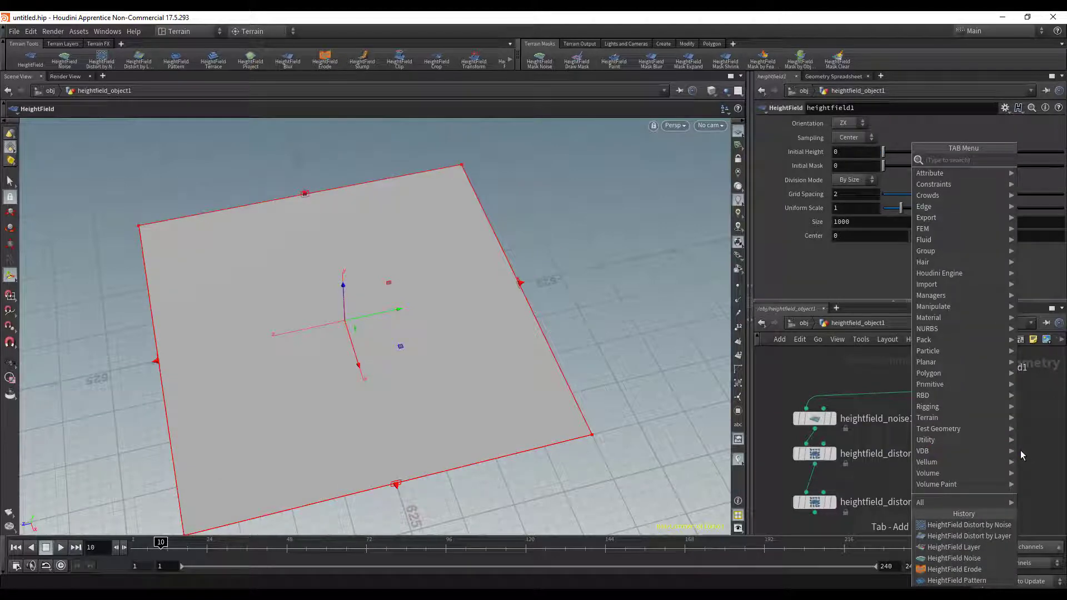
text(nois)
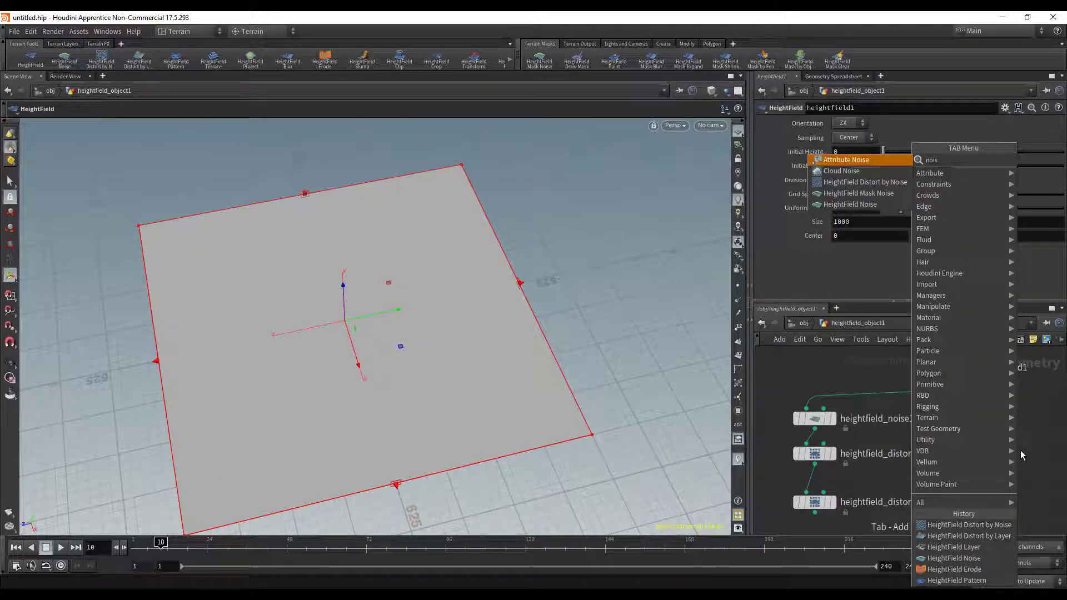
key(Down)
key(Down)
key(Down)
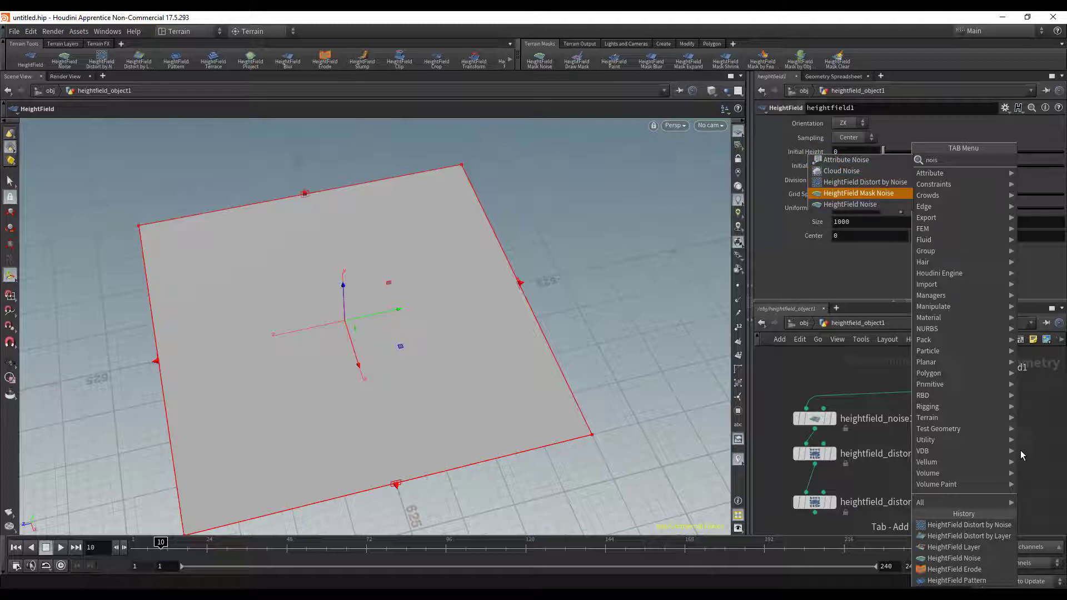
key(Down)
key(Return)
click(1022, 455)
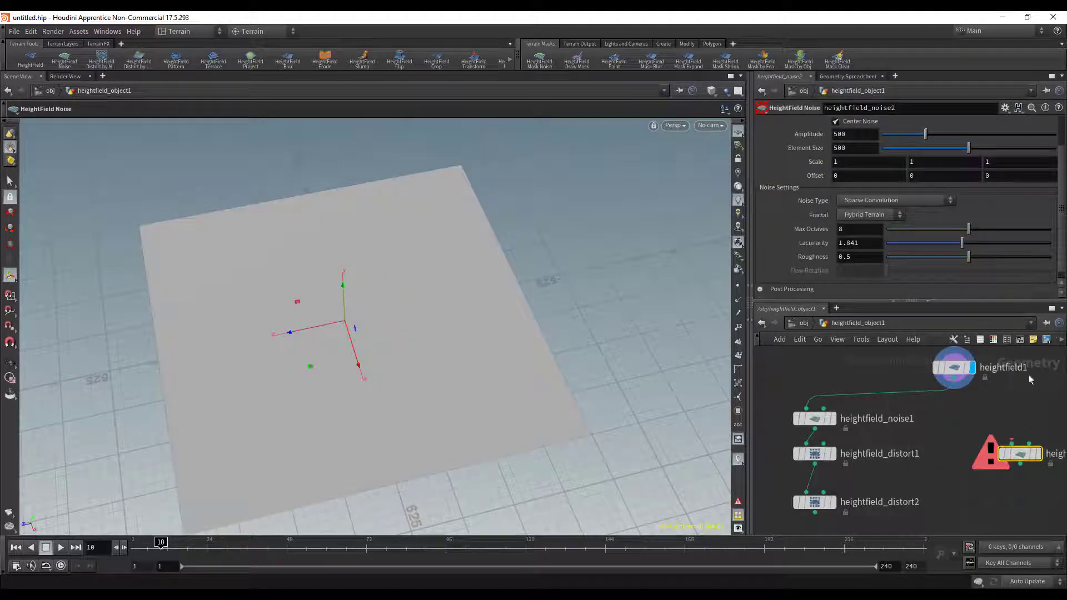
- Wire the second noise node to the base heightfield's output, display it level with the first noise node, and hide the reference grid
click(1012, 442)
click(954, 379)
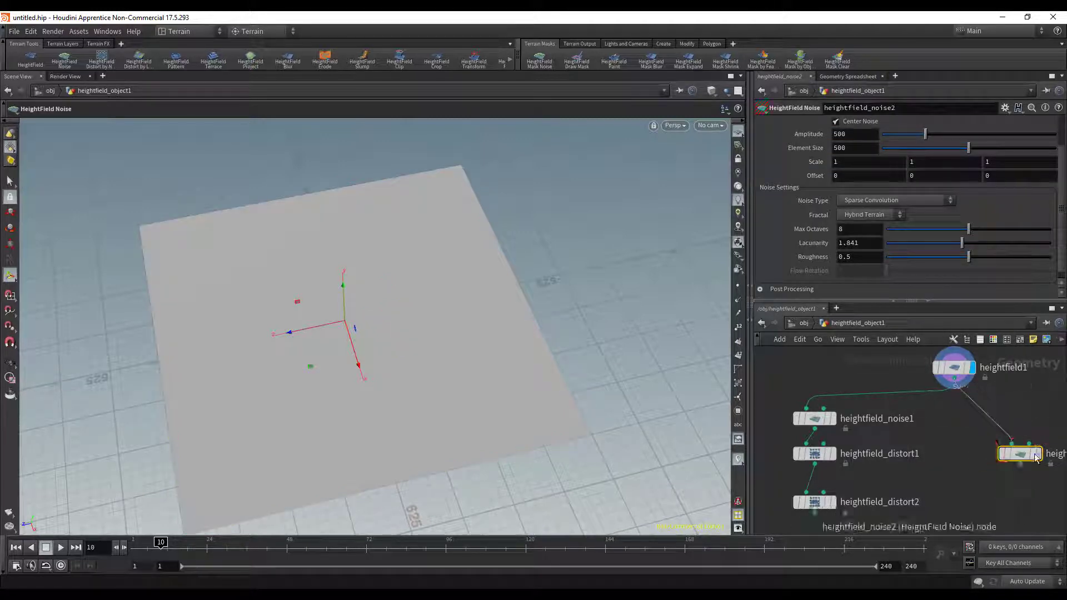
click(1039, 457)
drag(1037, 456, 1032, 417)
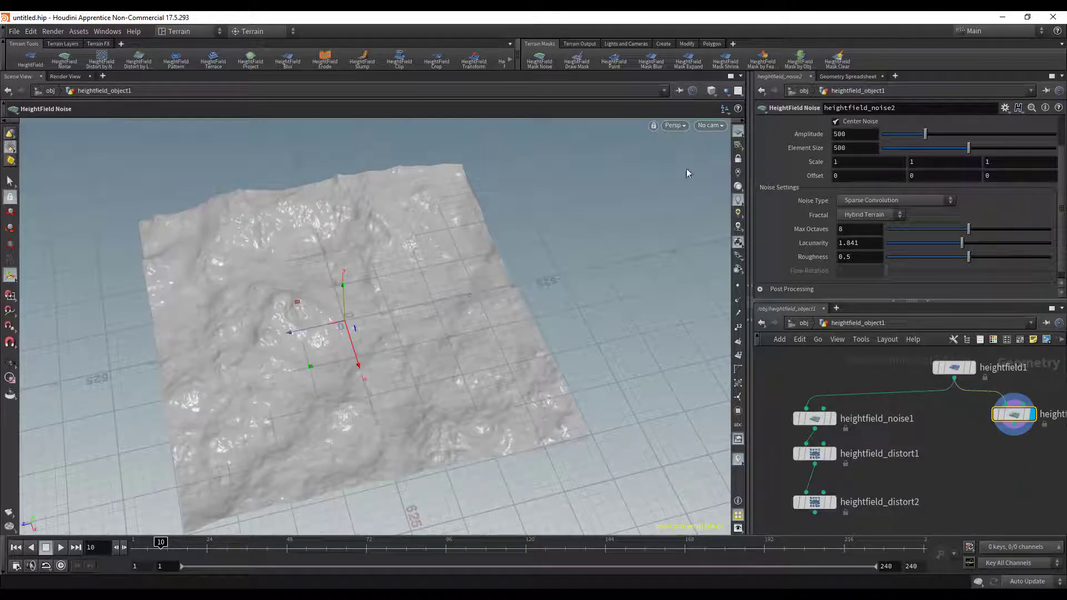
click(738, 132)
drag(322, 311, 356, 308)
drag(1015, 417, 1022, 414)
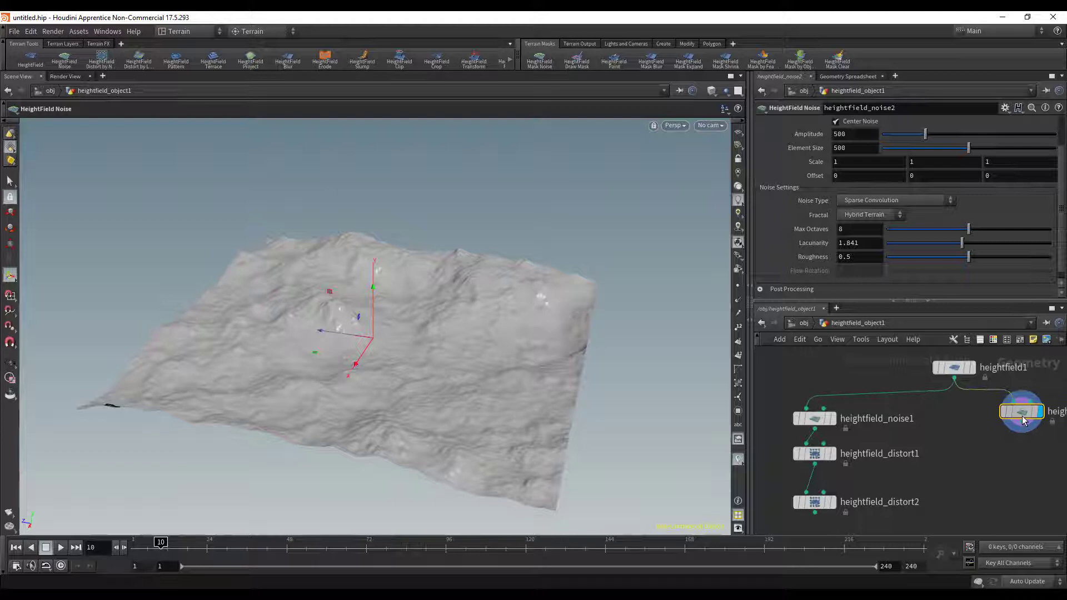
- Set the second noise node's Noise Type to Worley (cellular) F2-F1 and inspect the terrain from several angles
click(876, 204)
click(873, 300)
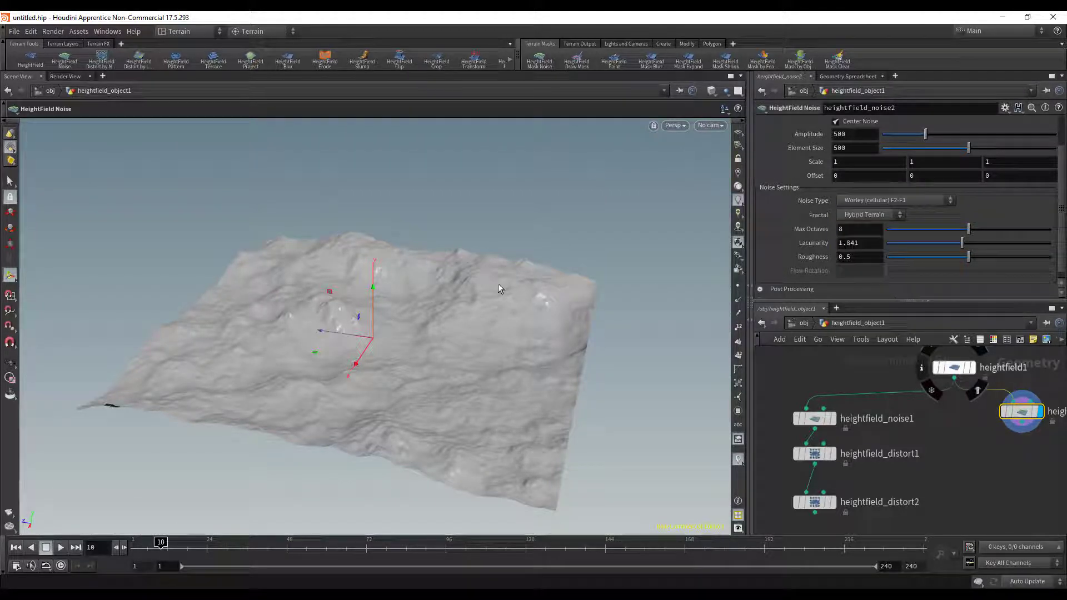
alt+drag(602, 335, 578, 342)
alt+drag(571, 285, 542, 337)
alt+right_drag(543, 337, 688, 352)
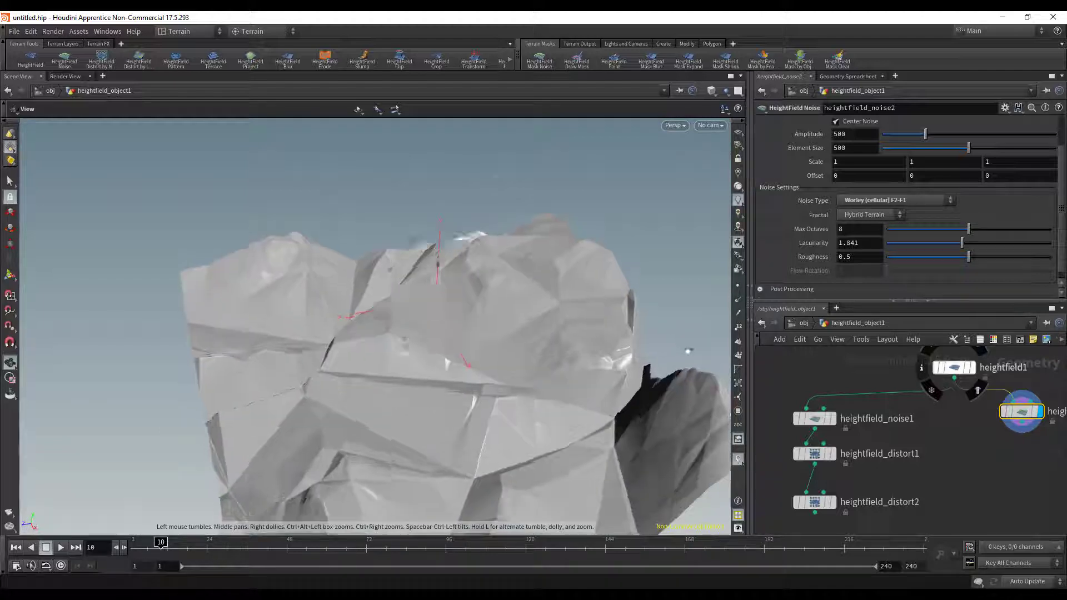
alt+drag(688, 353, 701, 395)
alt+drag(527, 321, 557, 276)
mouse_move(483, 361)
alt+mouse_down()
mouse_move(497, 348)
mouse_move(479, 344)
alt+mouse_up()
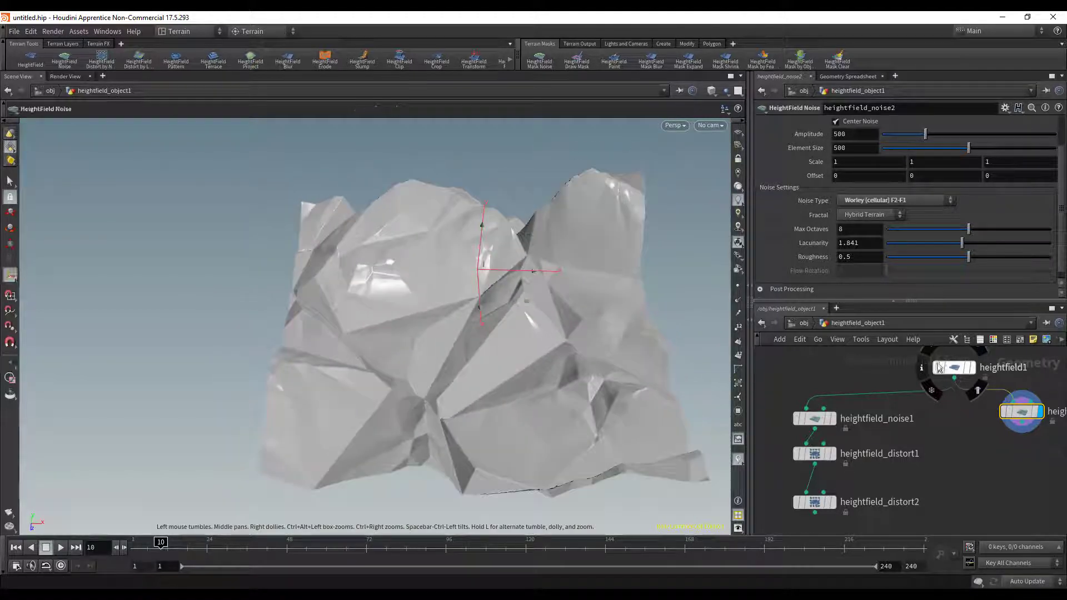
- Add a third HeightField Noise node beneath the second noise node, wire it to that node's output and display it
middle_drag(1005, 445, 950, 418)
key(Tab)
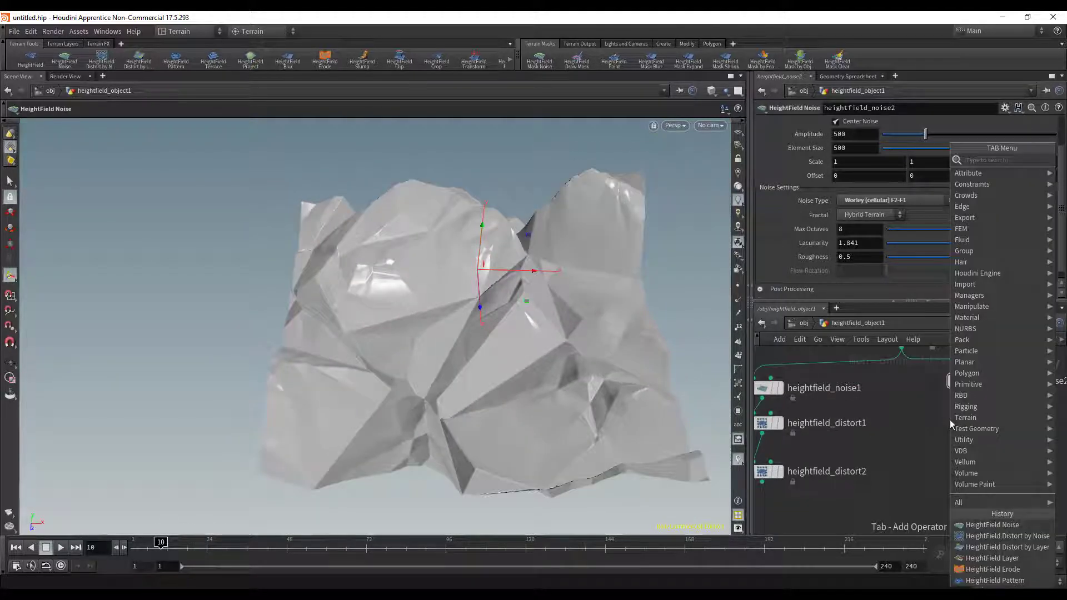
text(noi)
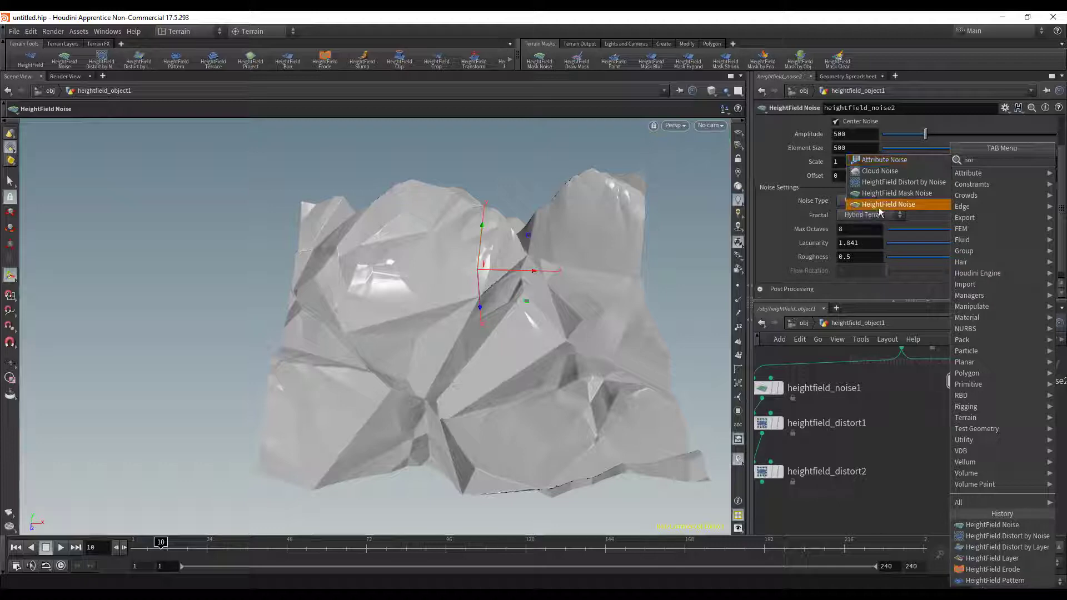
click(888, 215)
click(970, 444)
click(969, 401)
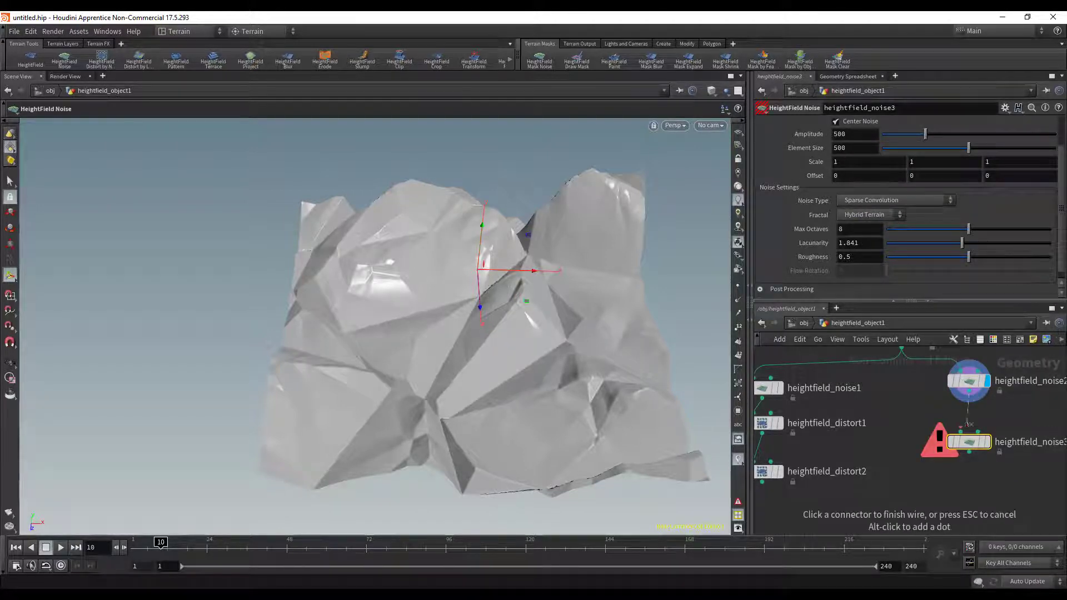
click(968, 435)
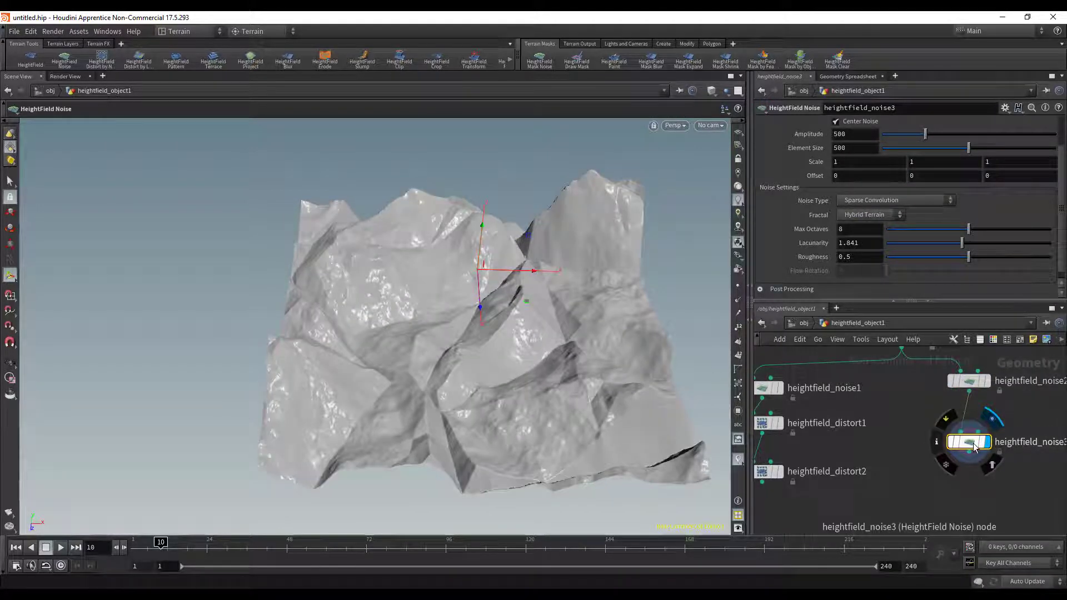
drag(493, 372, 598, 362)
key(Return)
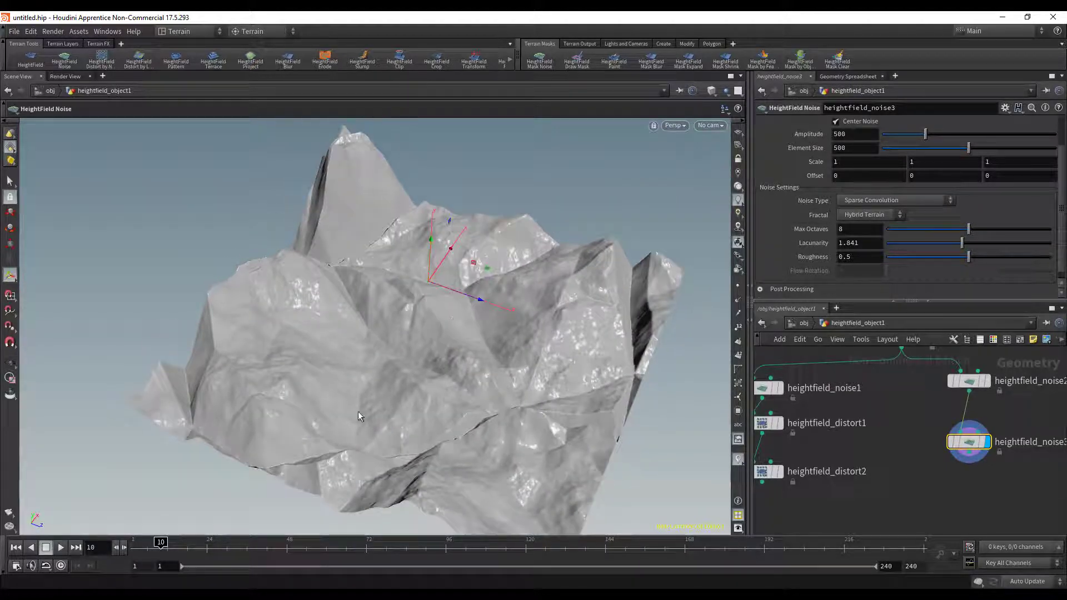
- Try the Replace and Subtract combine methods on the third noise node
scroll(943, 231, up, 2)
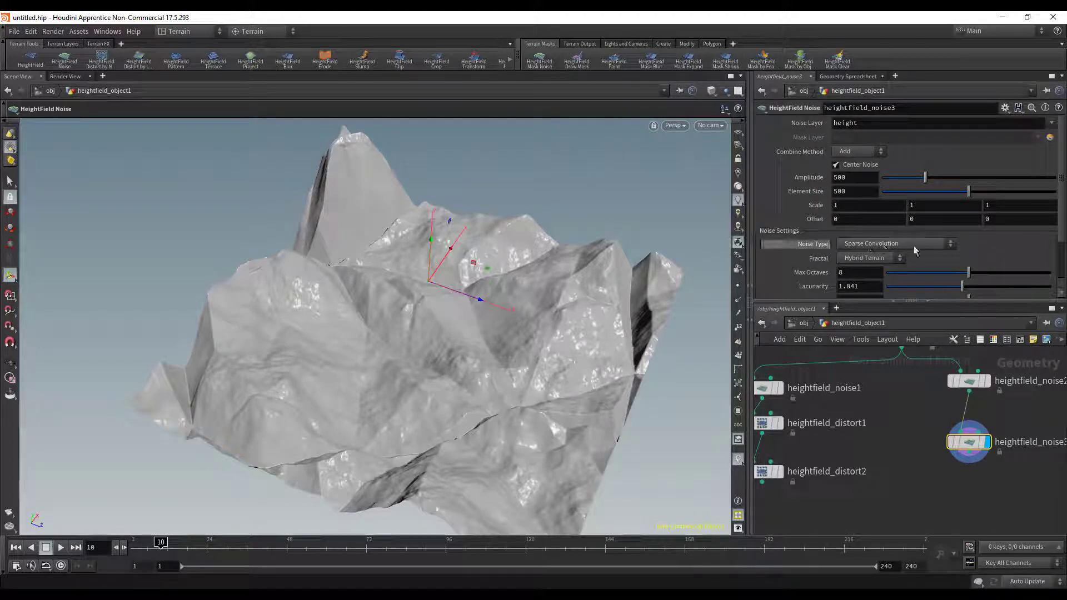
click(855, 151)
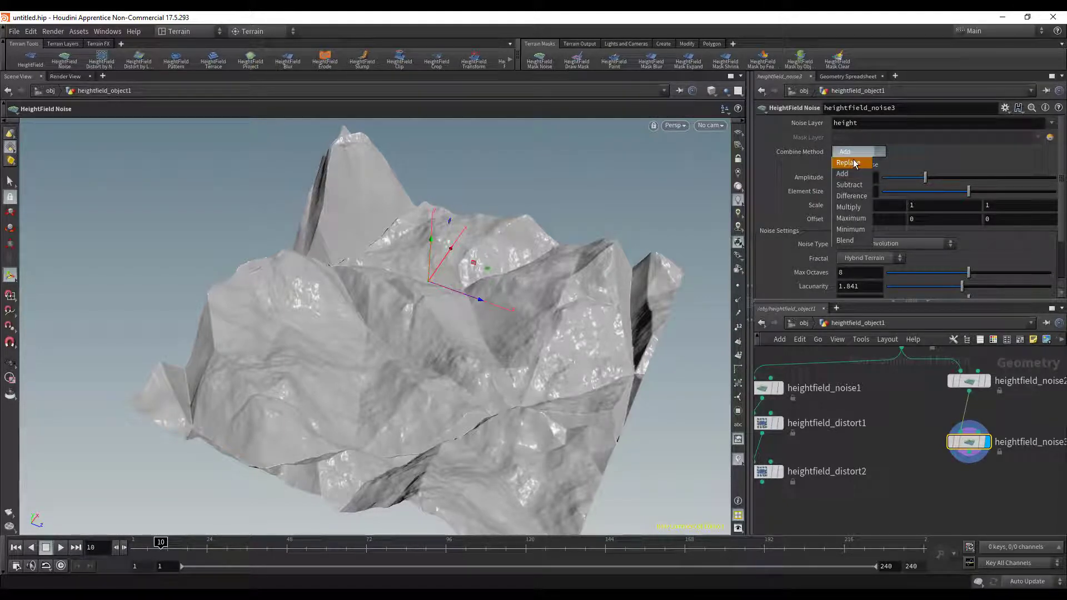
click(850, 162)
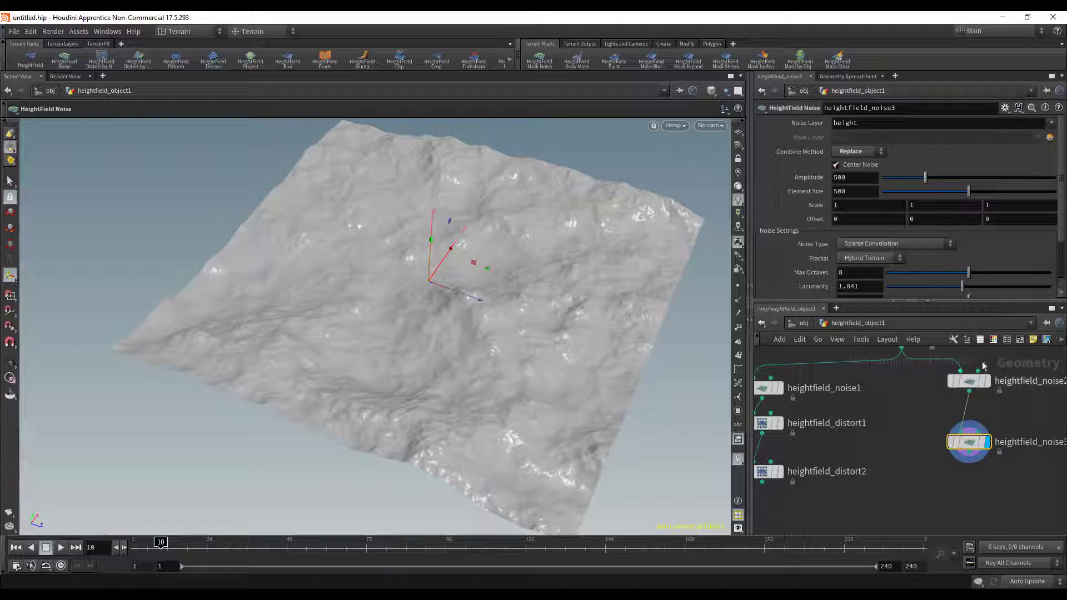
click(869, 152)
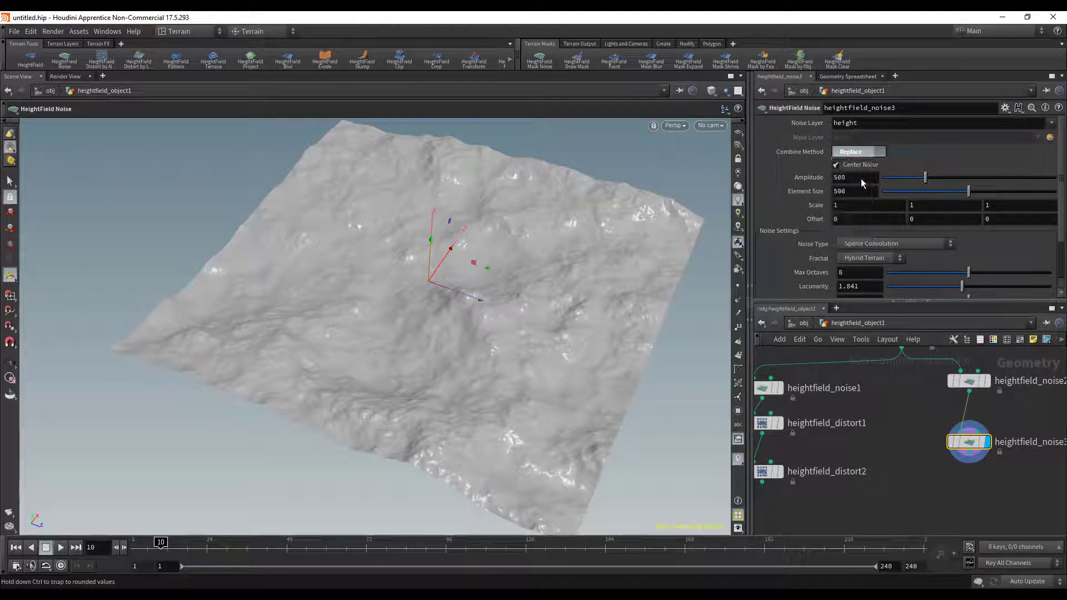
click(861, 161)
click(861, 152)
click(850, 179)
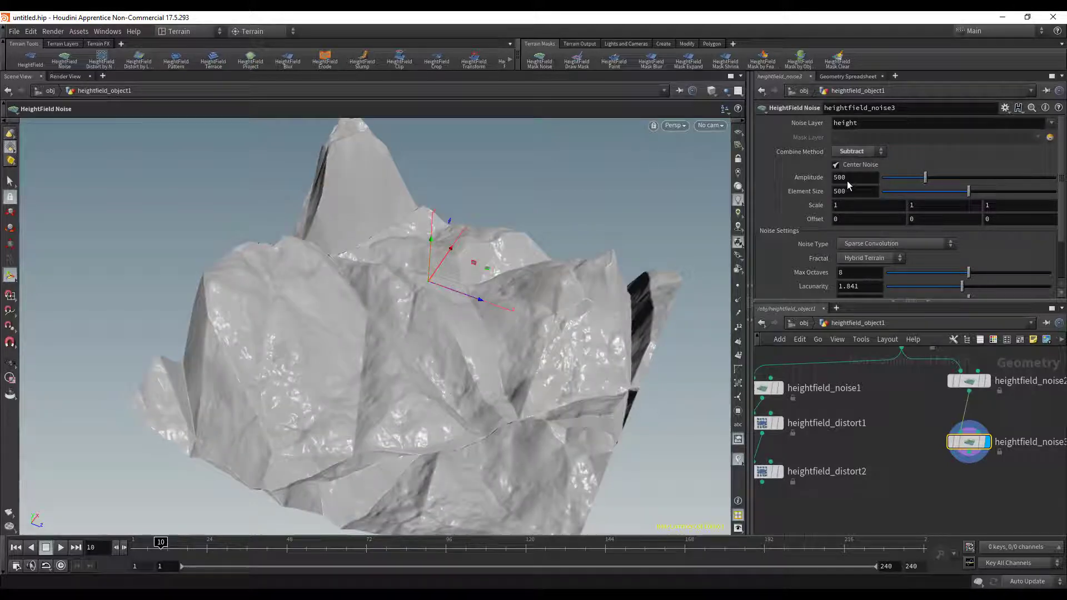
- Try the Difference combine method on the third noise node and look over the terrain
click(862, 156)
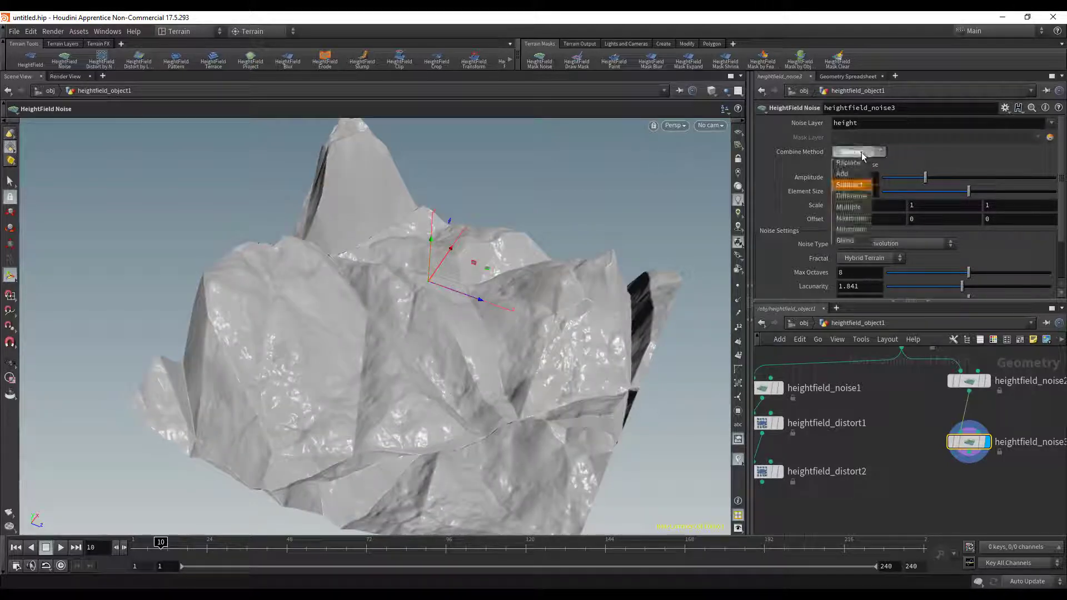
click(861, 192)
key(Escape)
drag(576, 242, 451, 370)
- Try the Multiply combine method on the third noise node with Amplitude reduced to 3.3, viewing the terrain from several angles
click(864, 153)
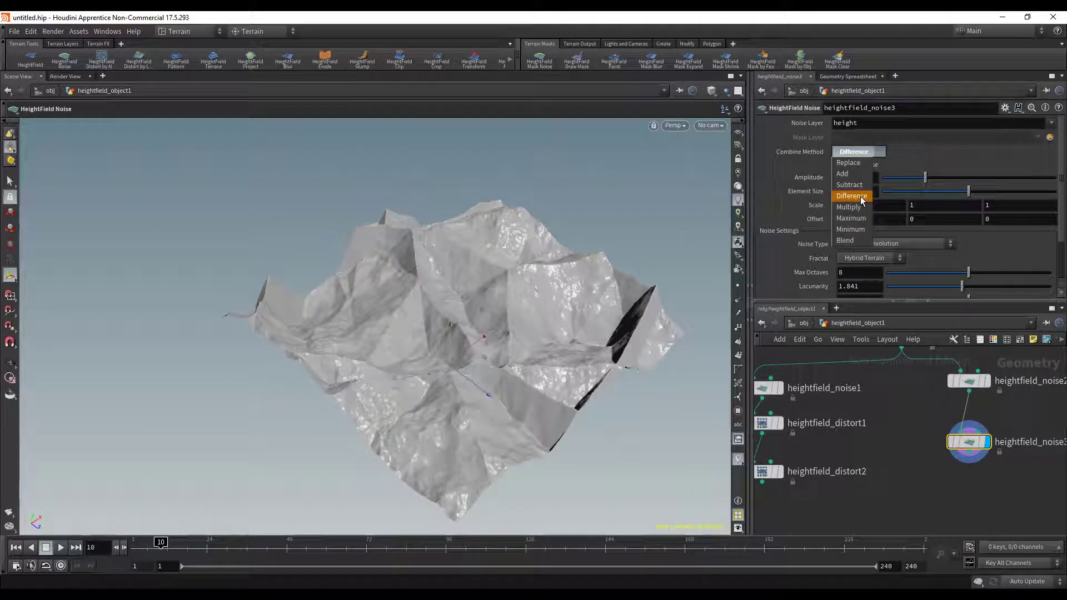
click(851, 206)
key(Escape)
drag(104, 352, 402, 329)
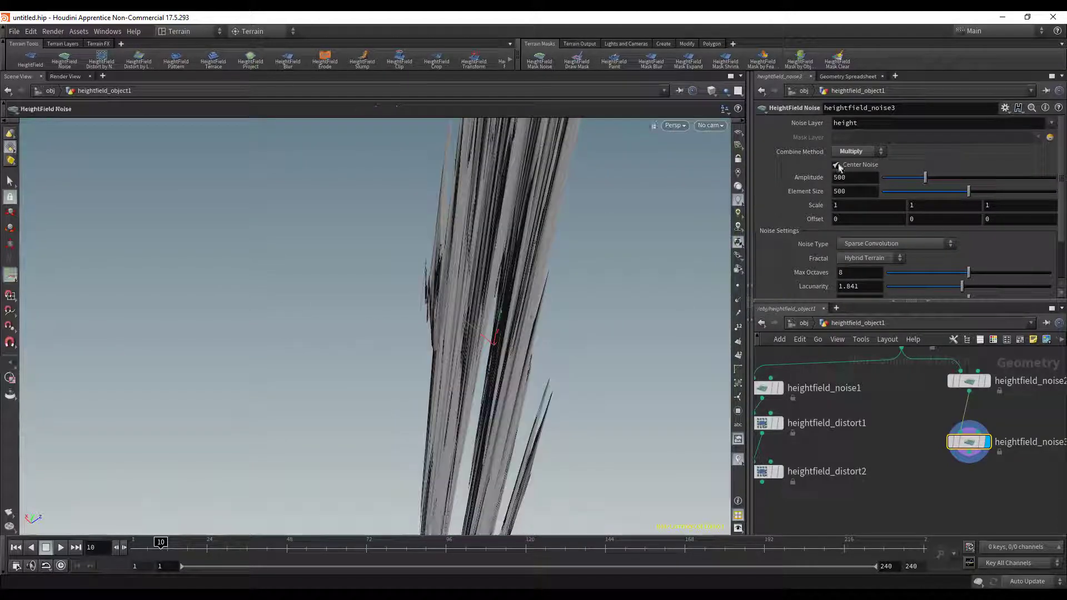
drag(913, 177, 885, 176)
alt+drag(438, 389, 623, 283)
middle_drag(820, 182, 643, 185)
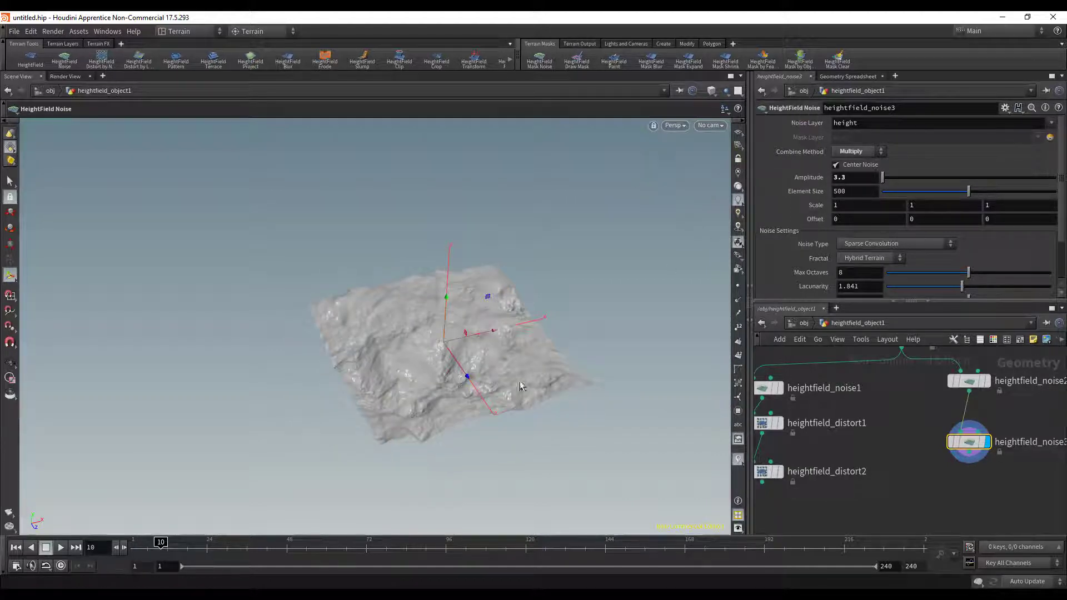
alt+right_drag(521, 387, 597, 274)
mouse_move(598, 274)
alt+mouse_down()
mouse_move(491, 381)
mouse_move(532, 271)
mouse_move(581, 262)
alt+mouse_up()
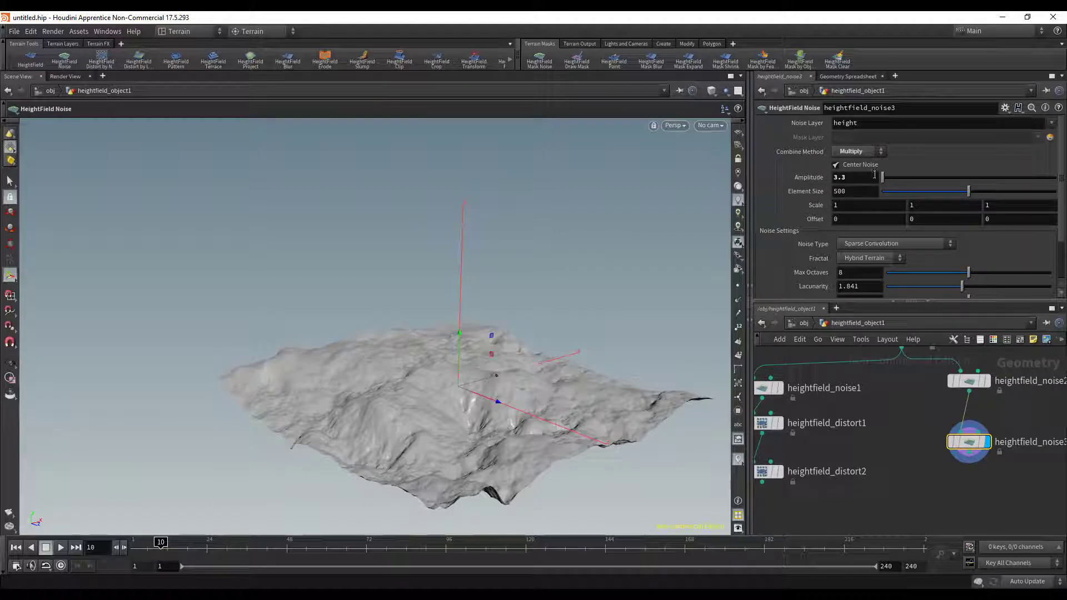
- Try the Maximum combine method on the third noise node with Amplitude reset to 500
click(860, 152)
click(850, 215)
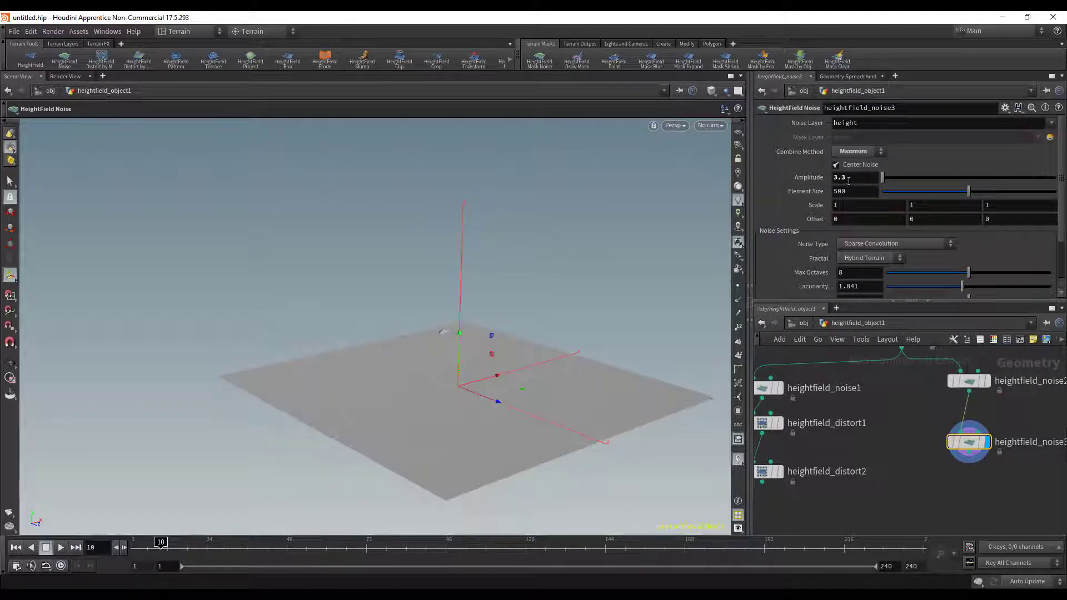
text(500)
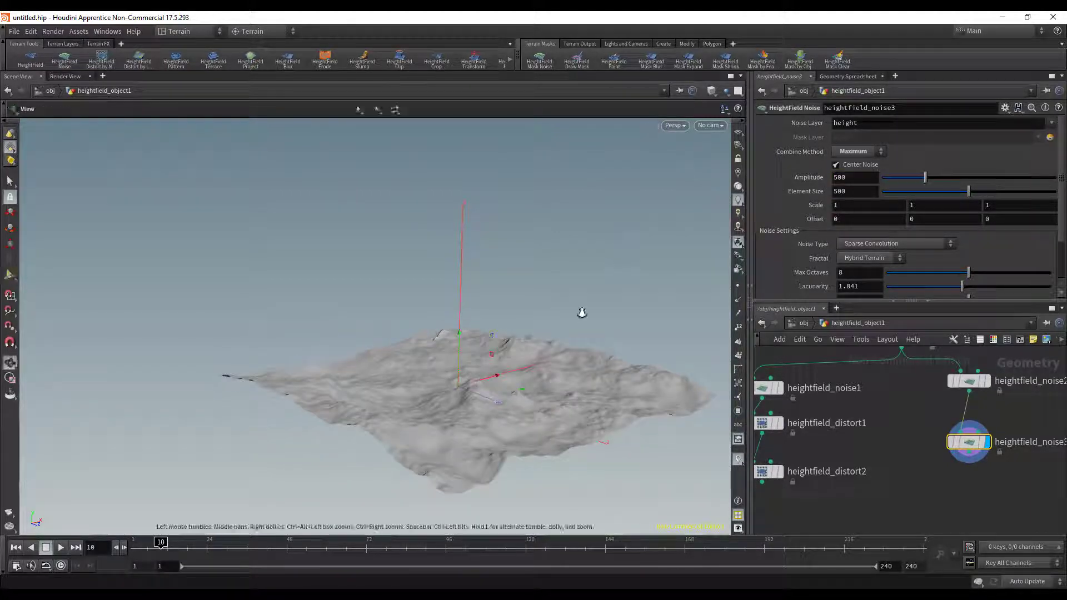
alt+drag(582, 313, 522, 359)
- Try the Minimum combine method on the third noise node and view the terrain at a low angle
click(854, 153)
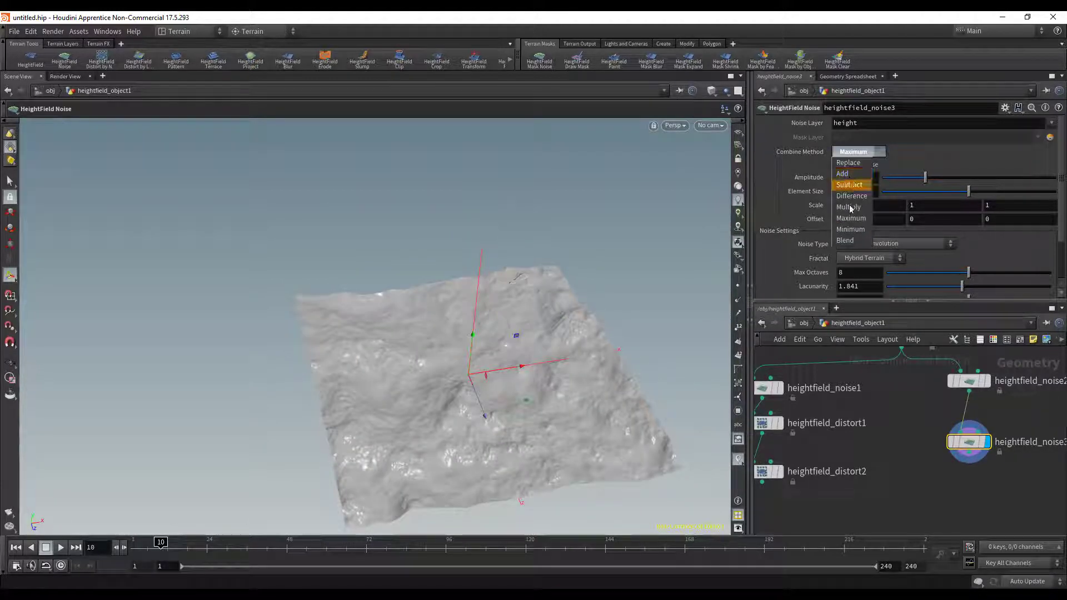
click(850, 228)
key(Escape)
alt+drag(395, 312, 504, 231)
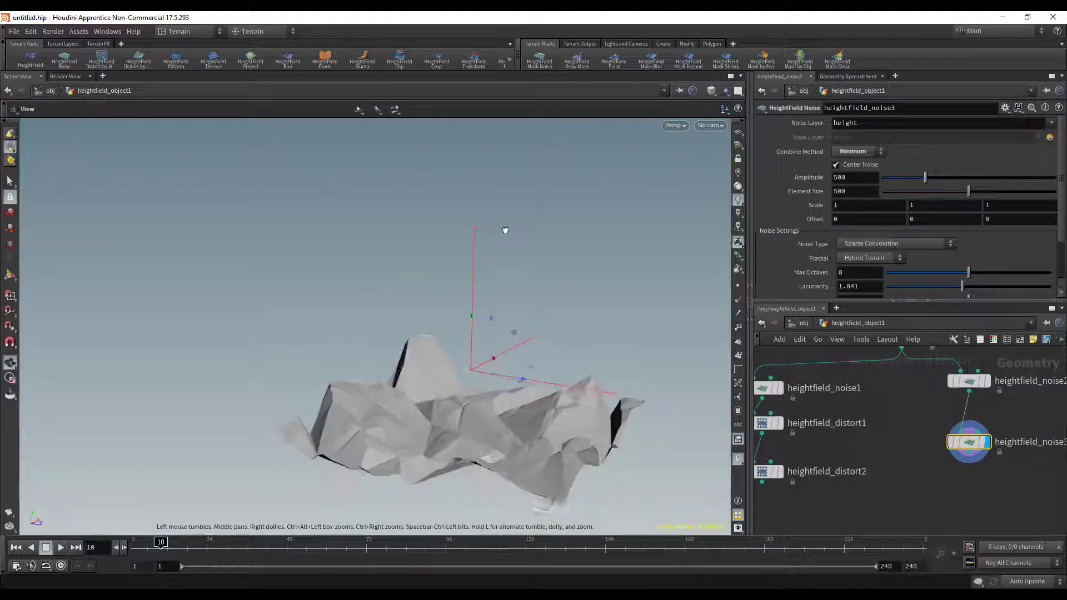
- Set the third noise node's Combine Method back to Add and toggle Center Noise off and on to compare
click(852, 153)
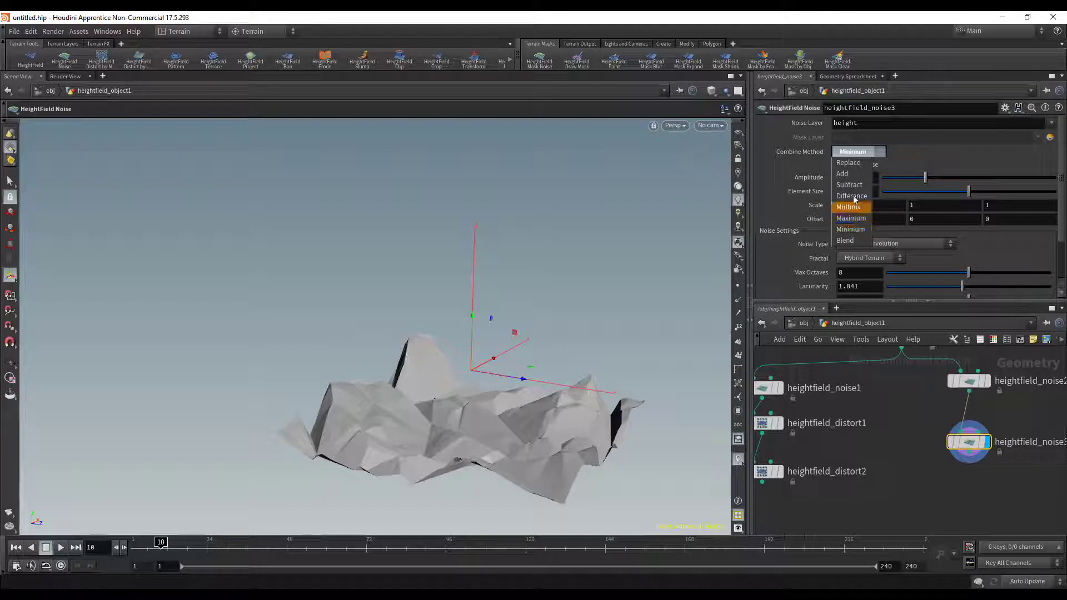
click(847, 170)
alt+drag(625, 267, 808, 208)
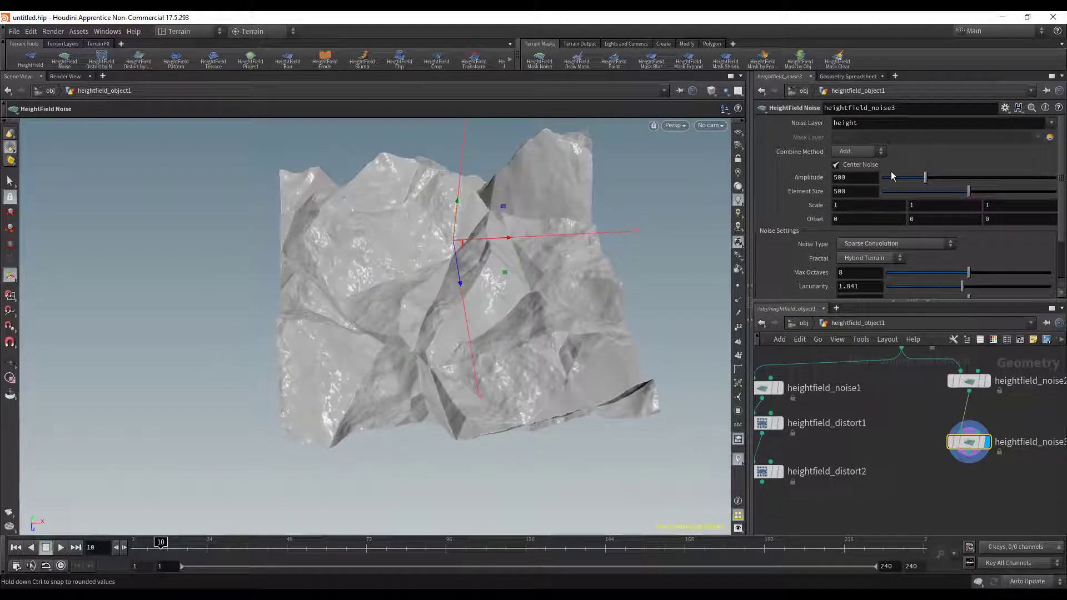
click(854, 166)
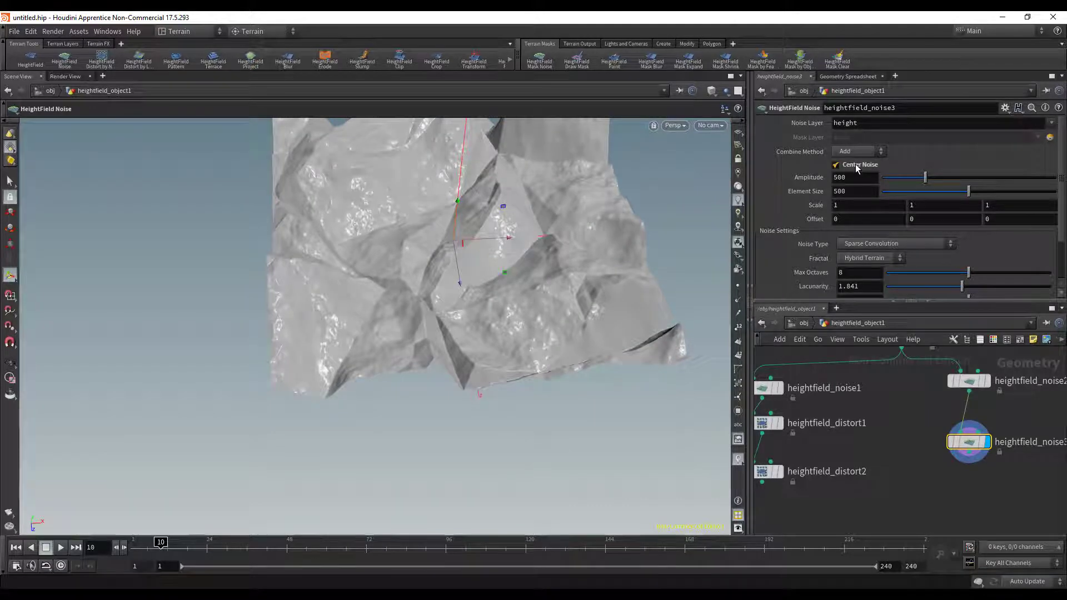
- Set the third noise node's Noise Type to Perlin
scroll(889, 234, down, 2)
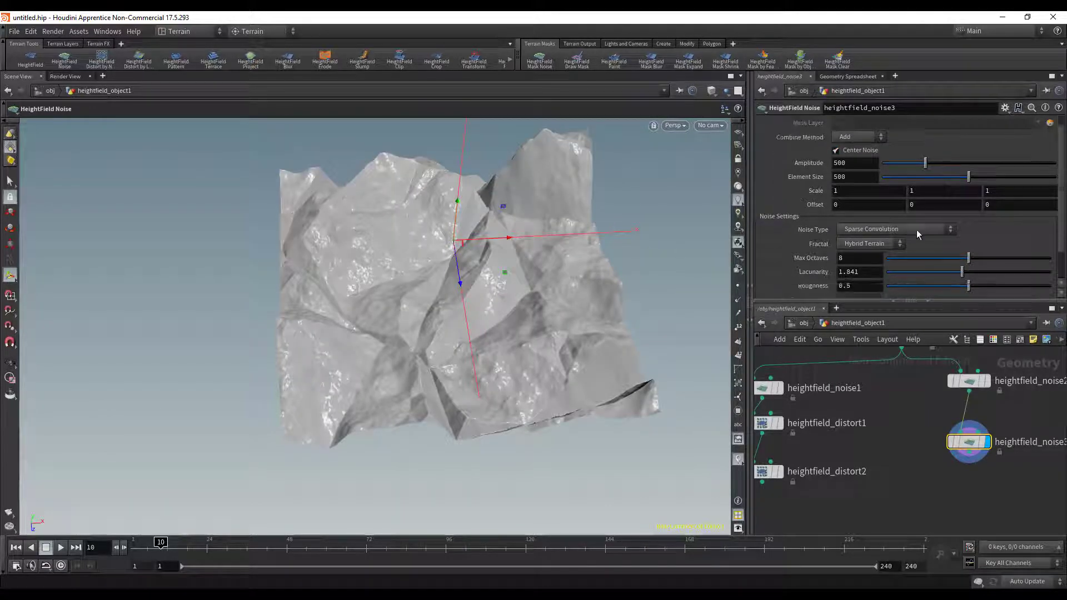
click(884, 191)
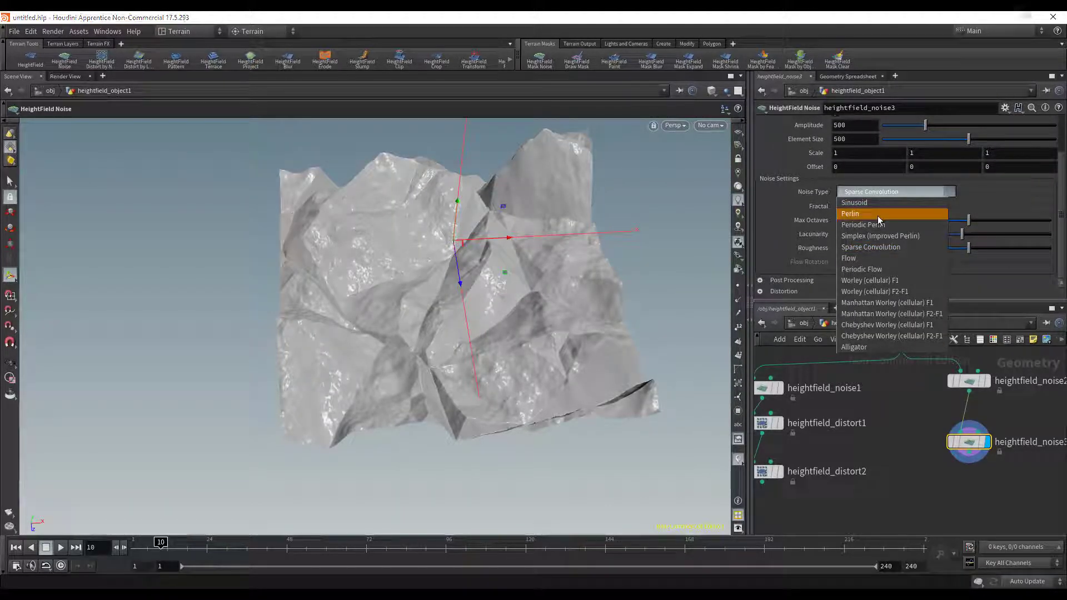
click(878, 216)
right_click(877, 217)
- Try Worley (cellular) F1 as the third noise node's Noise Type and view the terrain from another angle
click(856, 193)
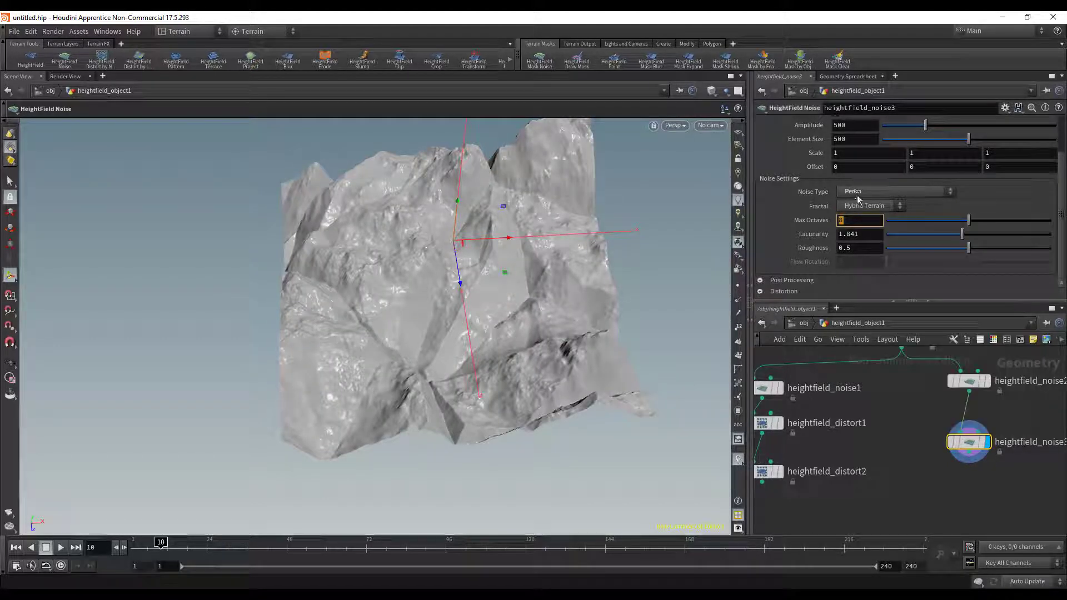
click(856, 192)
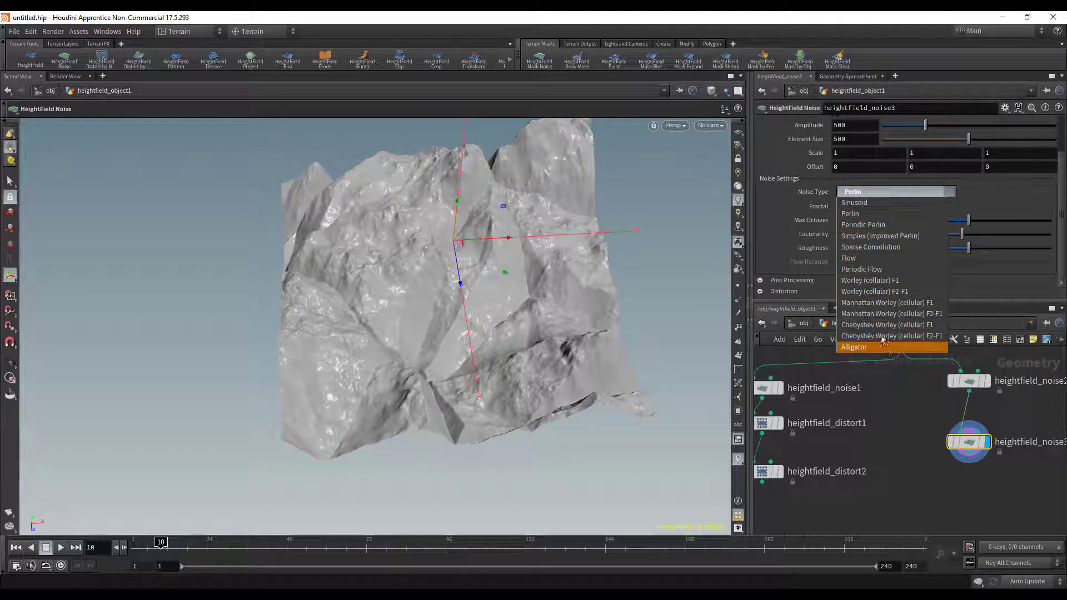
click(878, 280)
key(Escape)
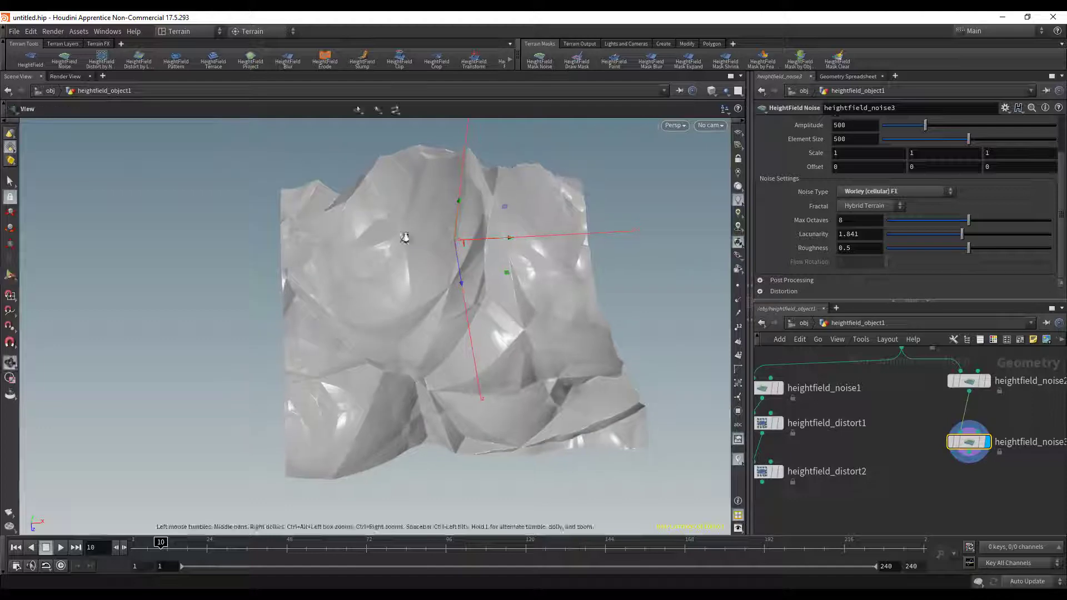
drag(404, 238, 327, 231)
- Set the third noise node's Noise Type back to Perlin and its Roughness to 0.556
click(889, 193)
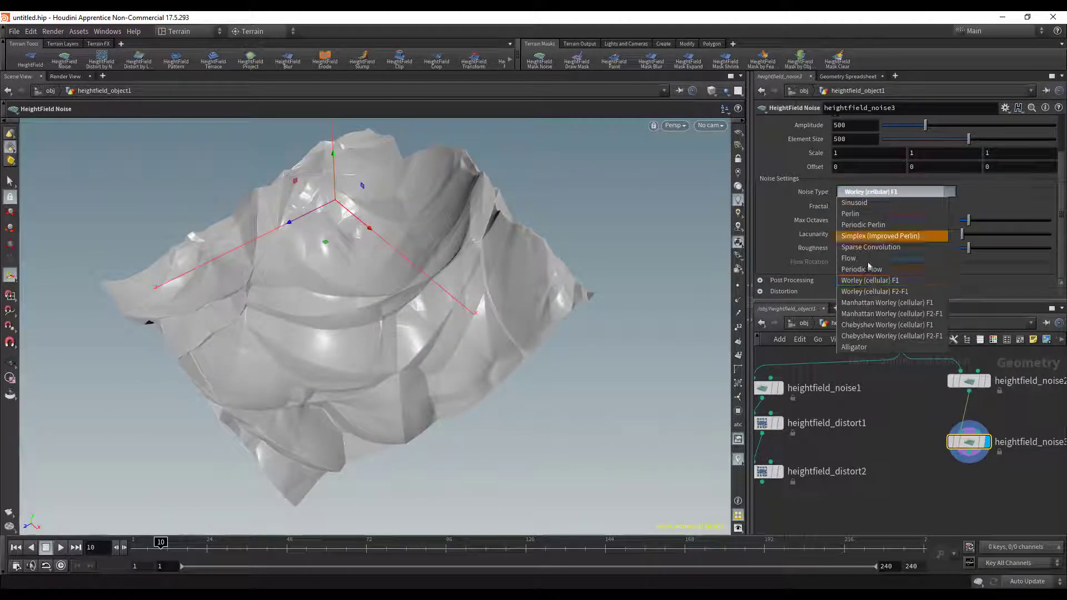
click(868, 212)
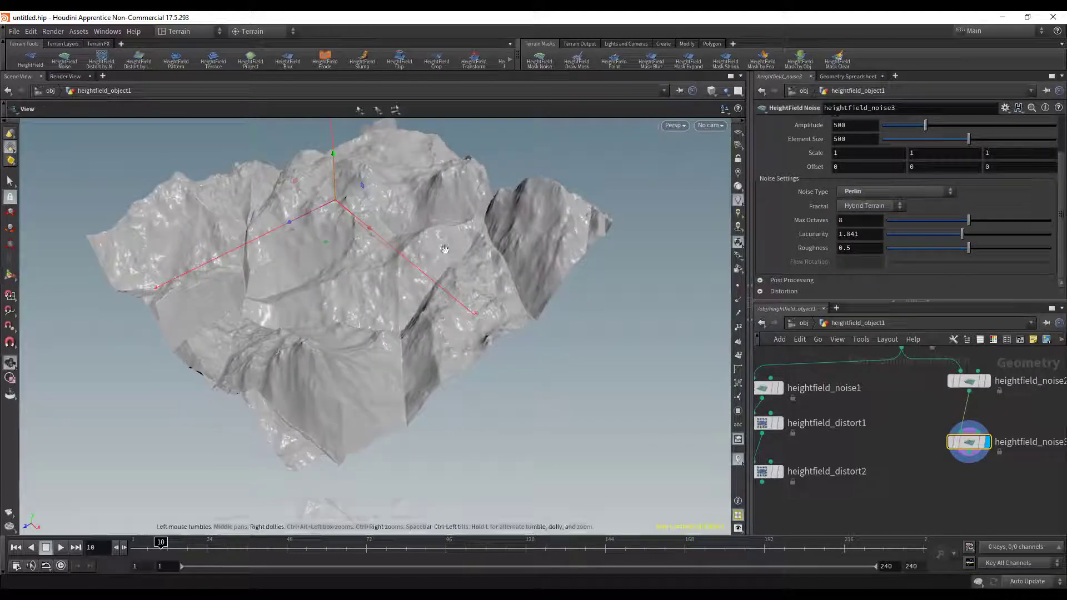
alt+drag(383, 267, 556, 297)
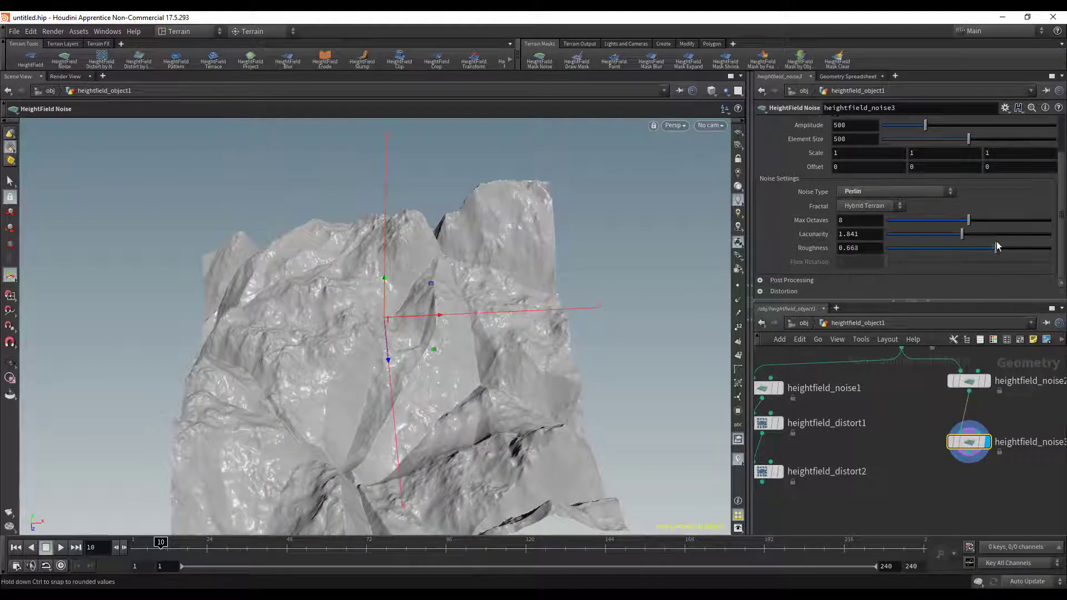
drag(996, 246, 978, 246)
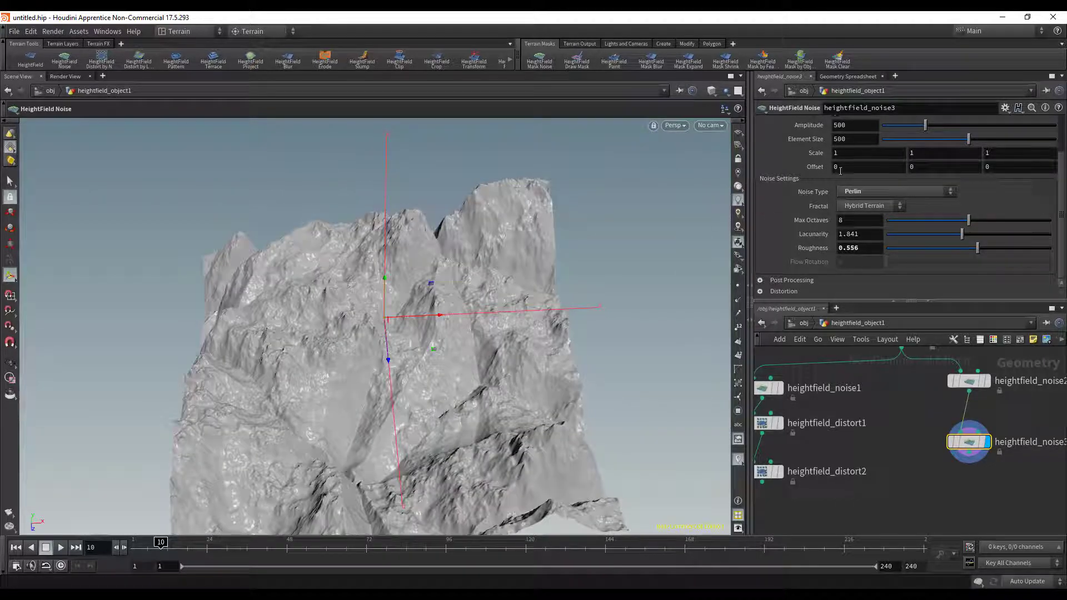
scroll(951, 208, up, 3)
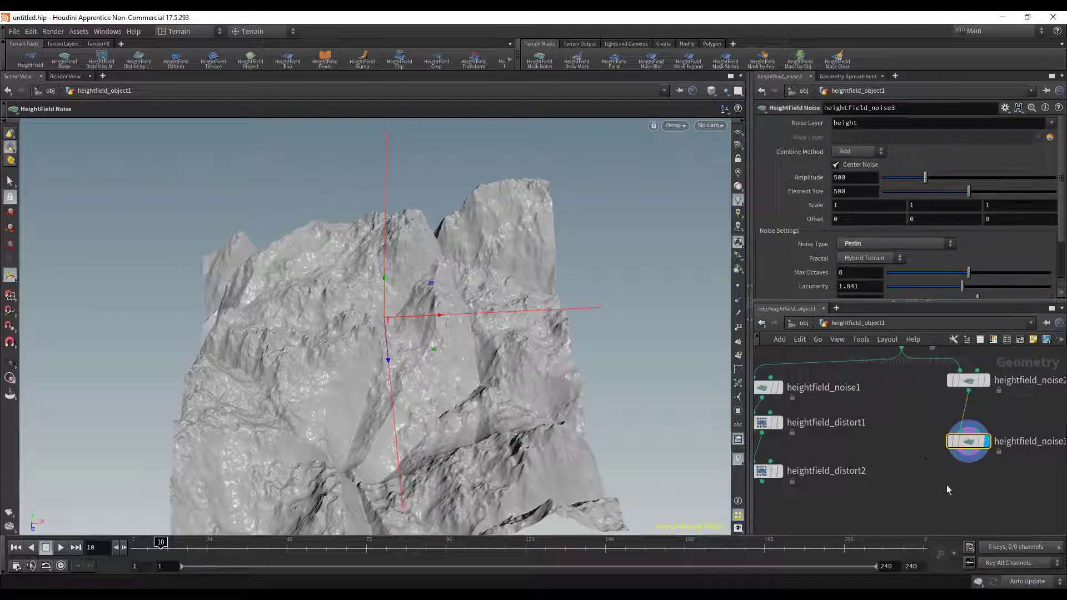
- Bypass and re-enable the third noise node to compare the terrain with and without its noise
middle_drag(943, 499, 922, 453)
key(Tab)
key(Escape)
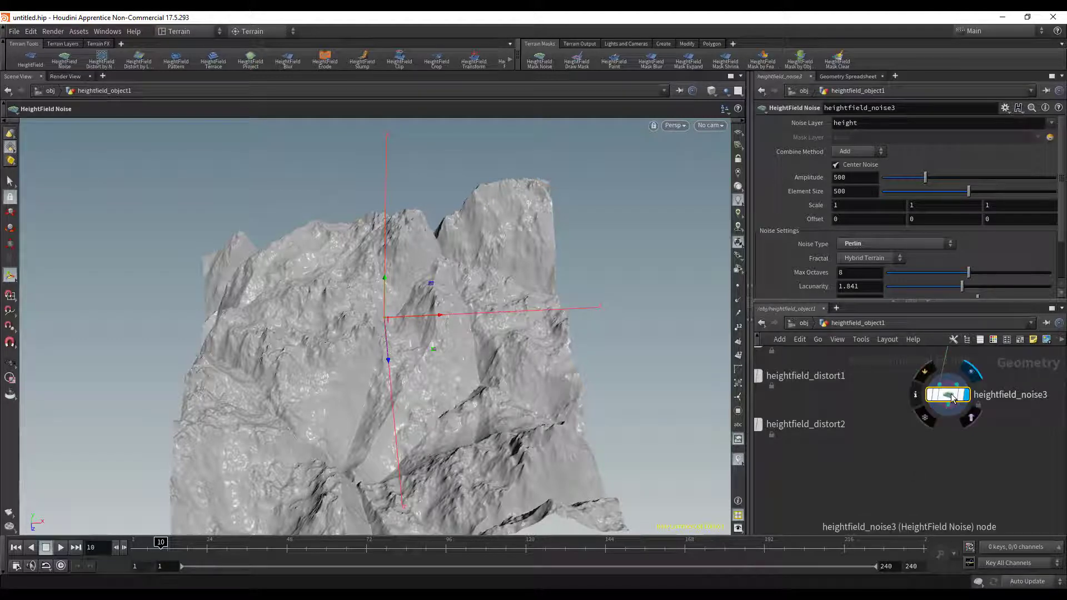
key(b)
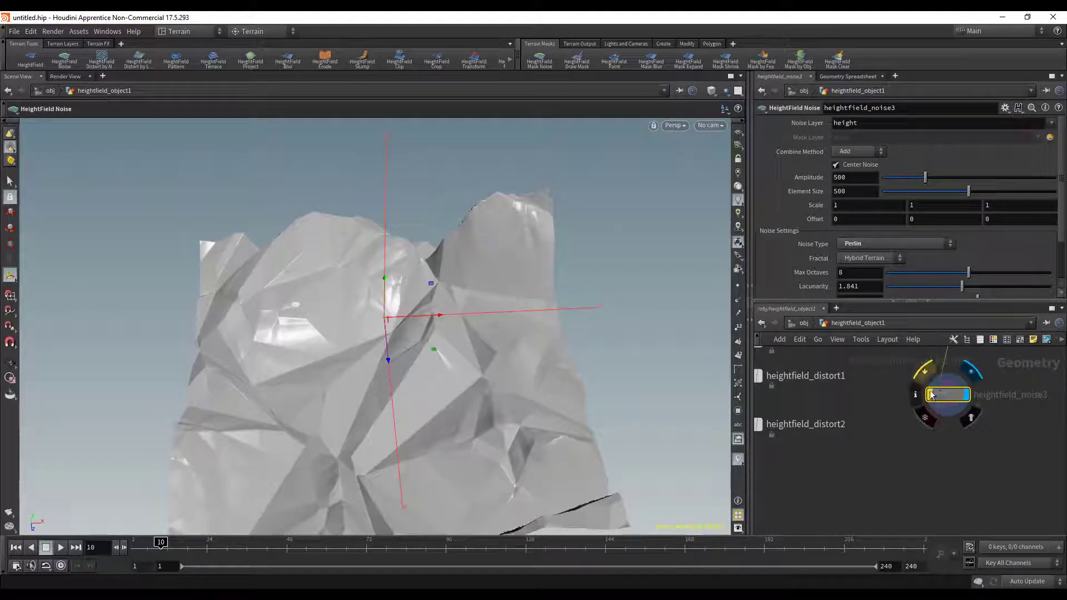
key(b)
- Add a HeightField Noise node below the third noise node, wire it to that node's output and display it
key(Tab)
mouse_move(951, 430)
text(noise)
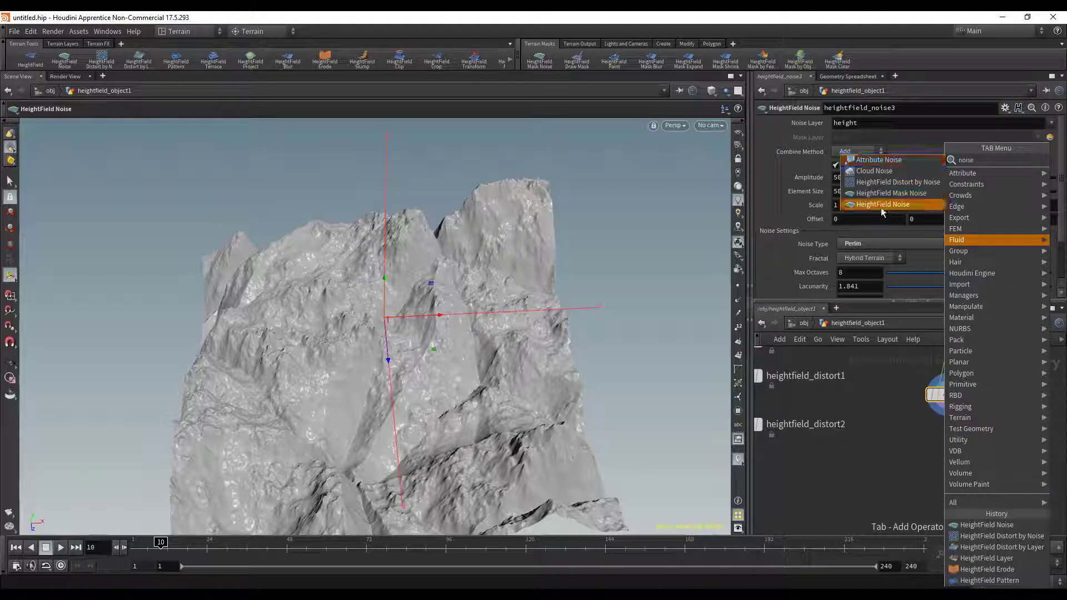
click(882, 204)
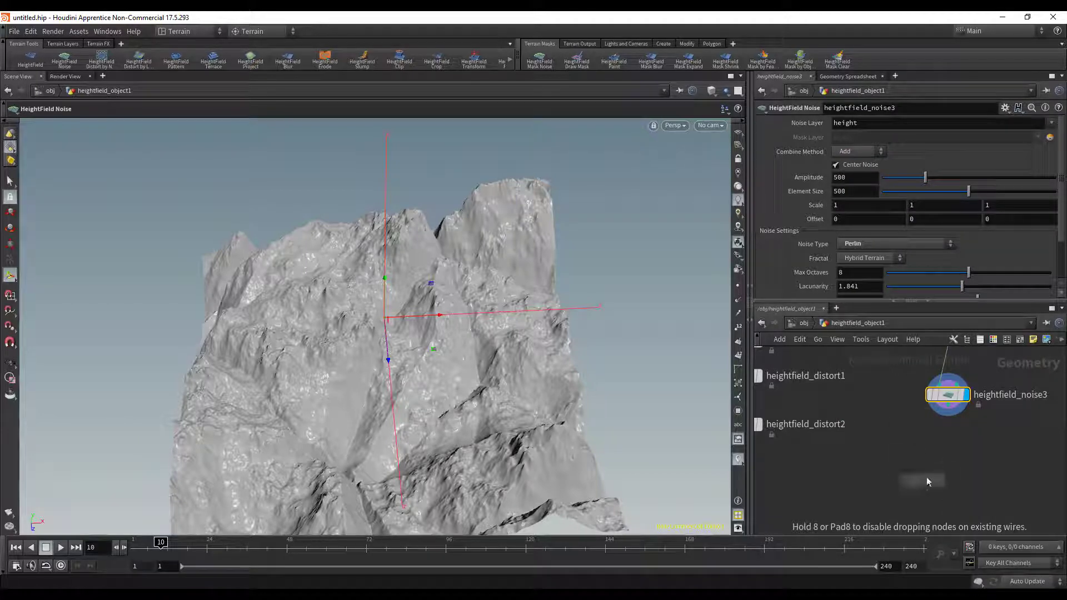
click(957, 440)
click(948, 406)
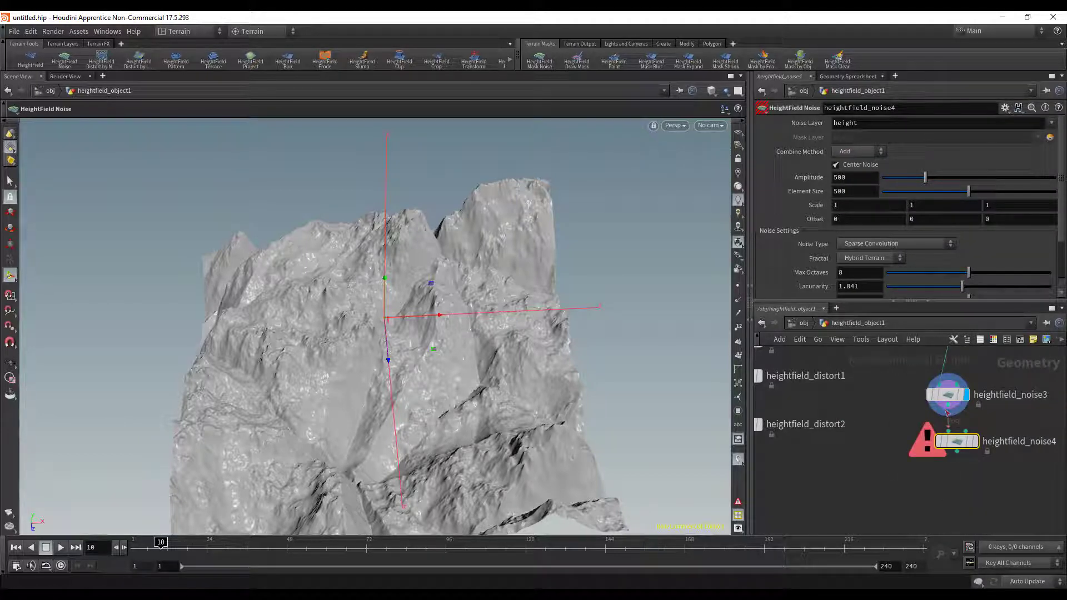
click(977, 445)
alt+drag(589, 382, 406, 388)
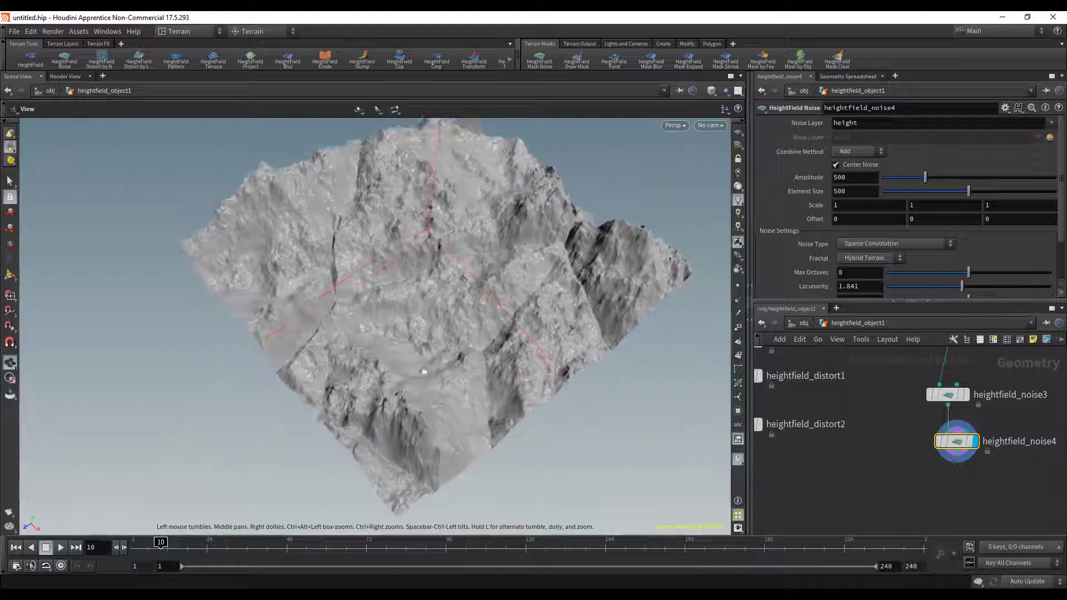
- Set the fourth noise node's Fractal to Terrain and its Noise Type to Perlin
click(879, 242)
click(958, 264)
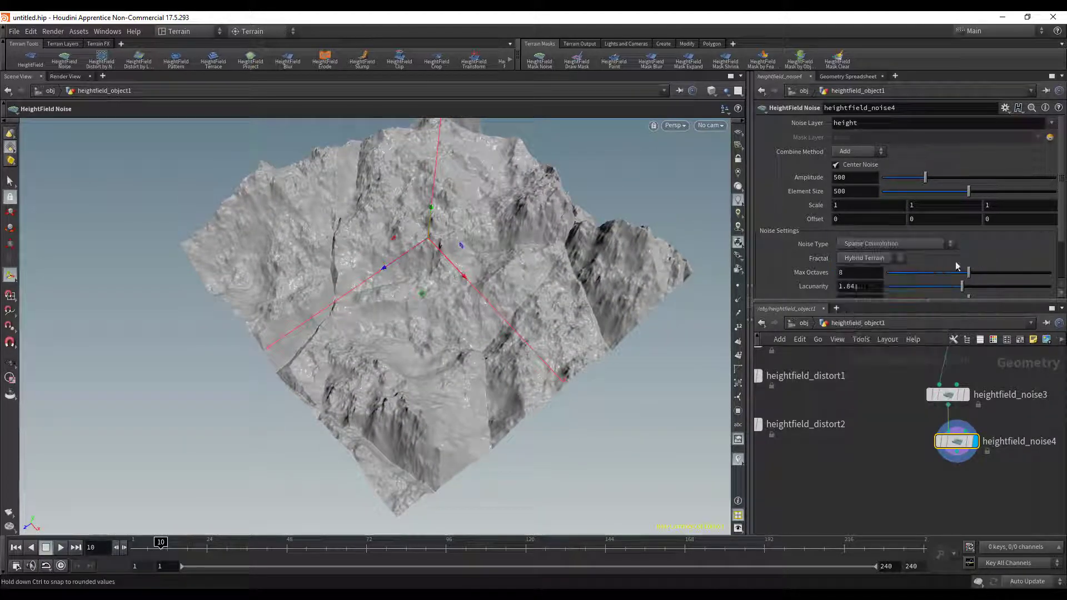
click(867, 258)
click(860, 295)
click(858, 242)
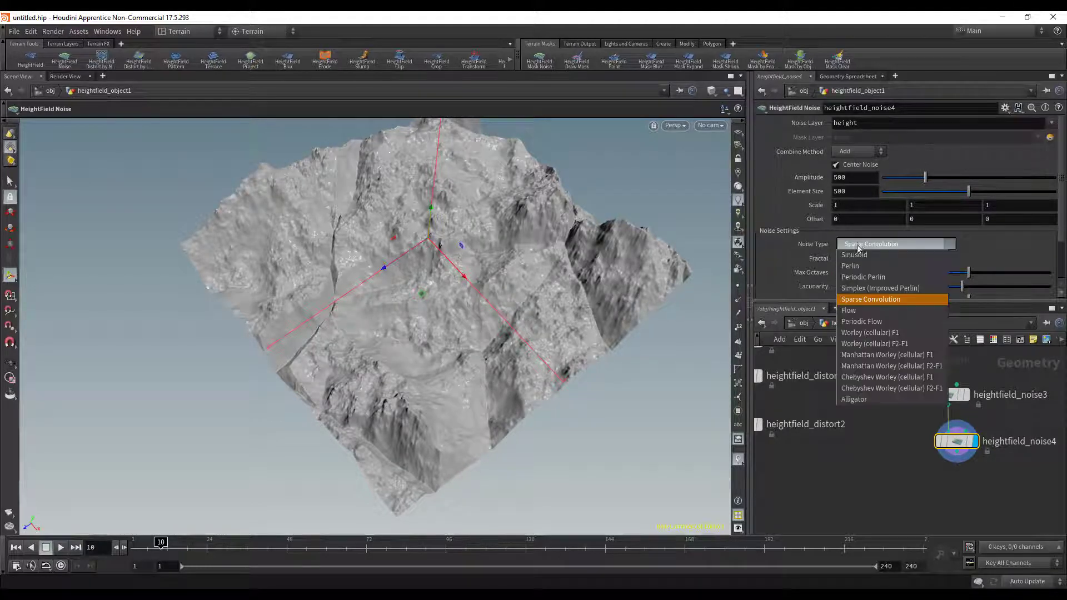
click(864, 267)
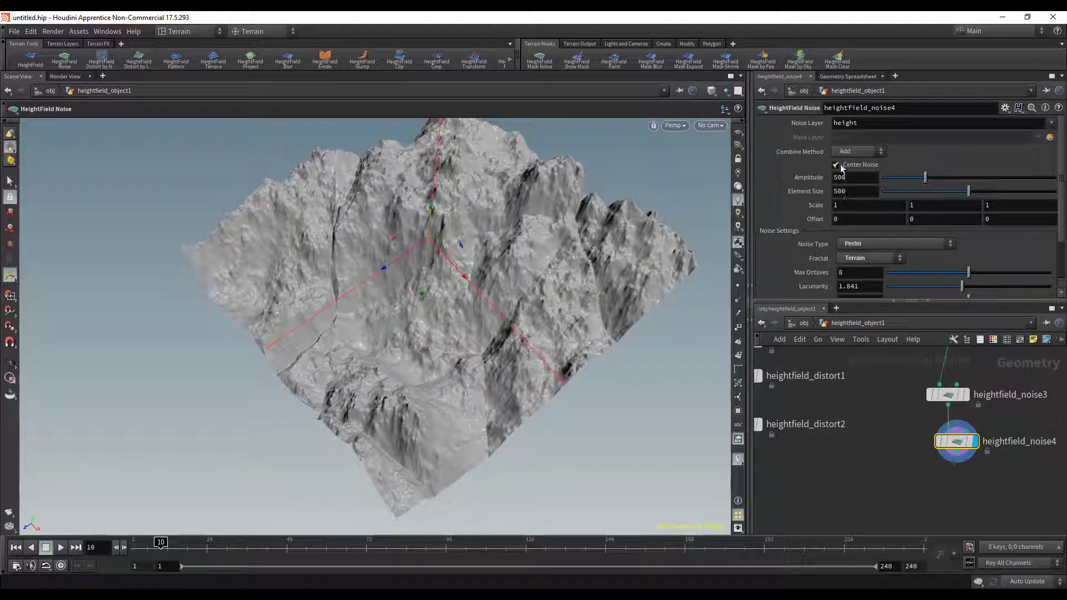
- Set the fourth noise node's Combine Method to Minimum and its Noise Type to Worley (cellular) F2-F1
click(858, 151)
click(853, 231)
click(882, 244)
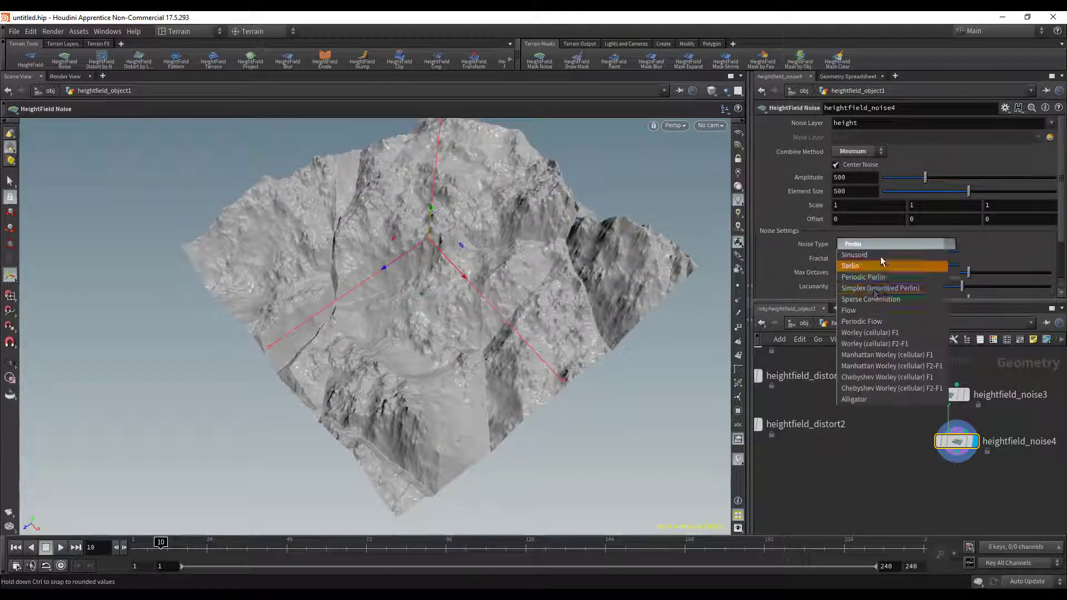
click(875, 344)
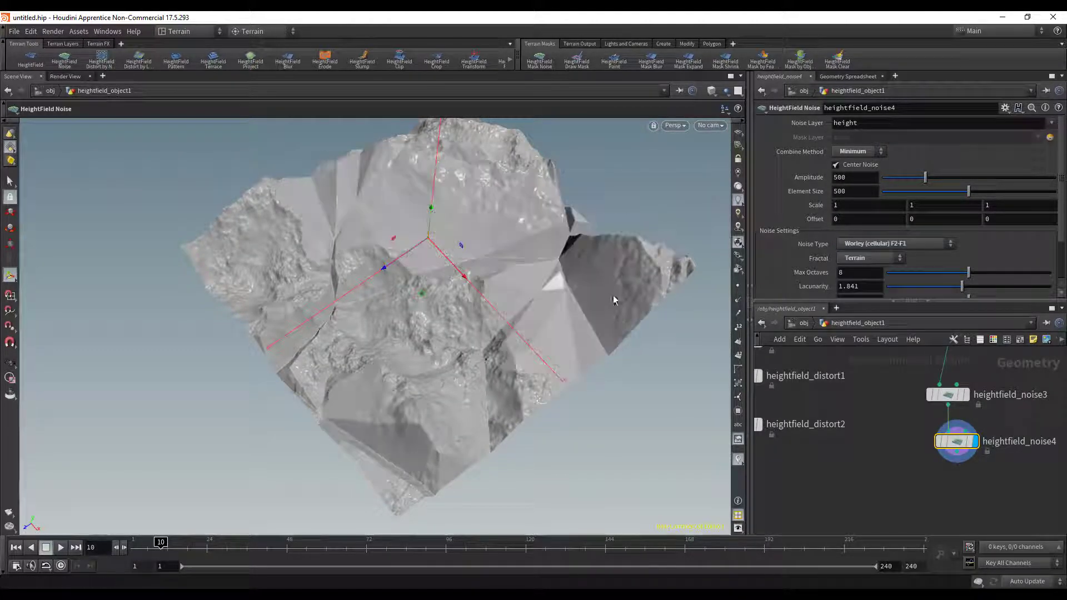
alt+drag(616, 285, 467, 253)
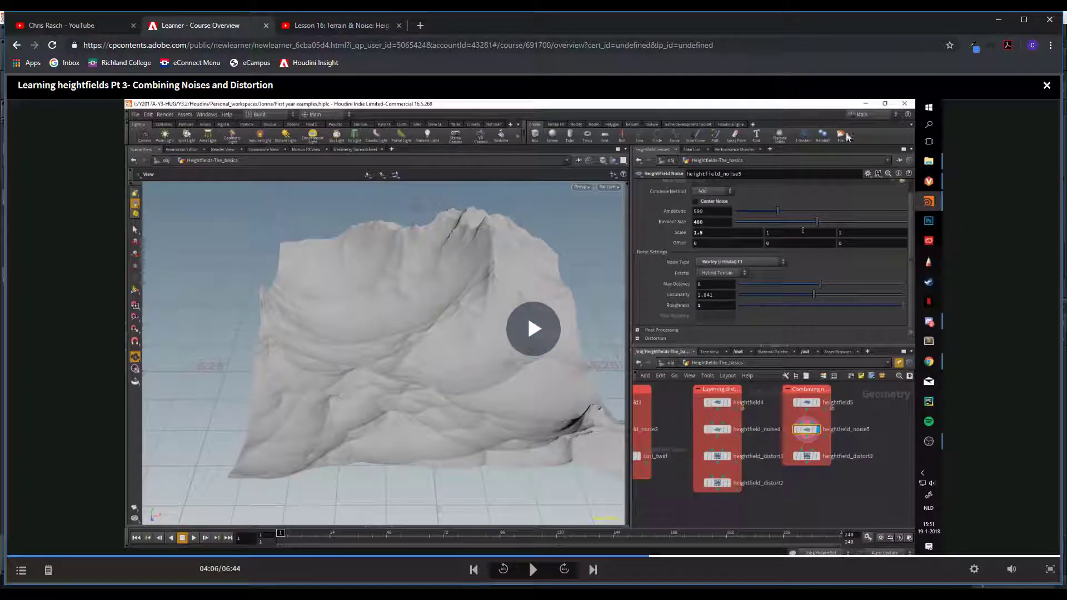
- Switch to the browser's course page and close the lesson video on combining noises and distortion
click(1046, 87)
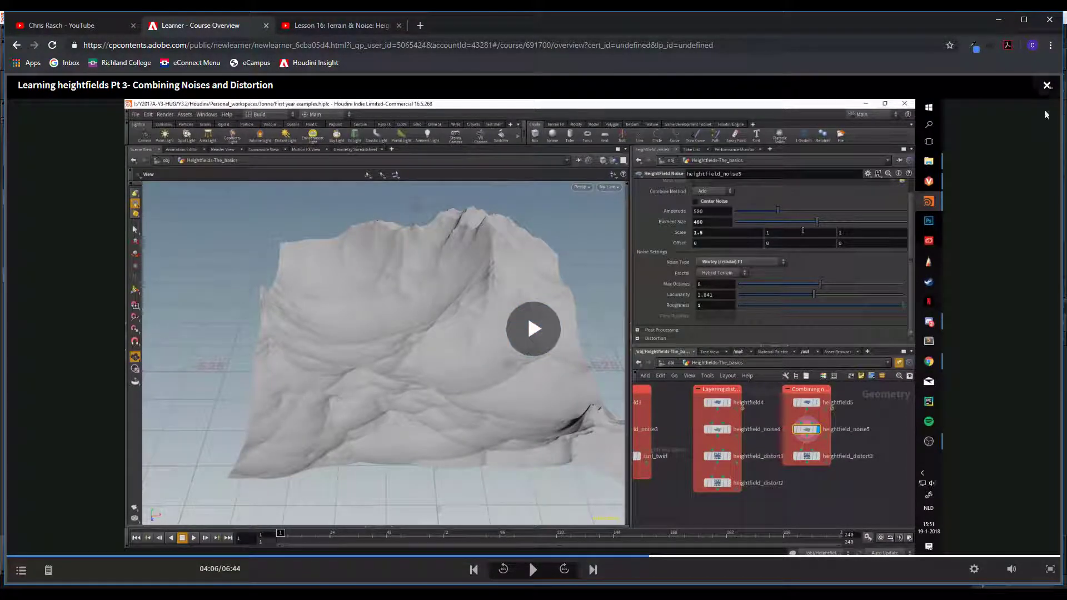